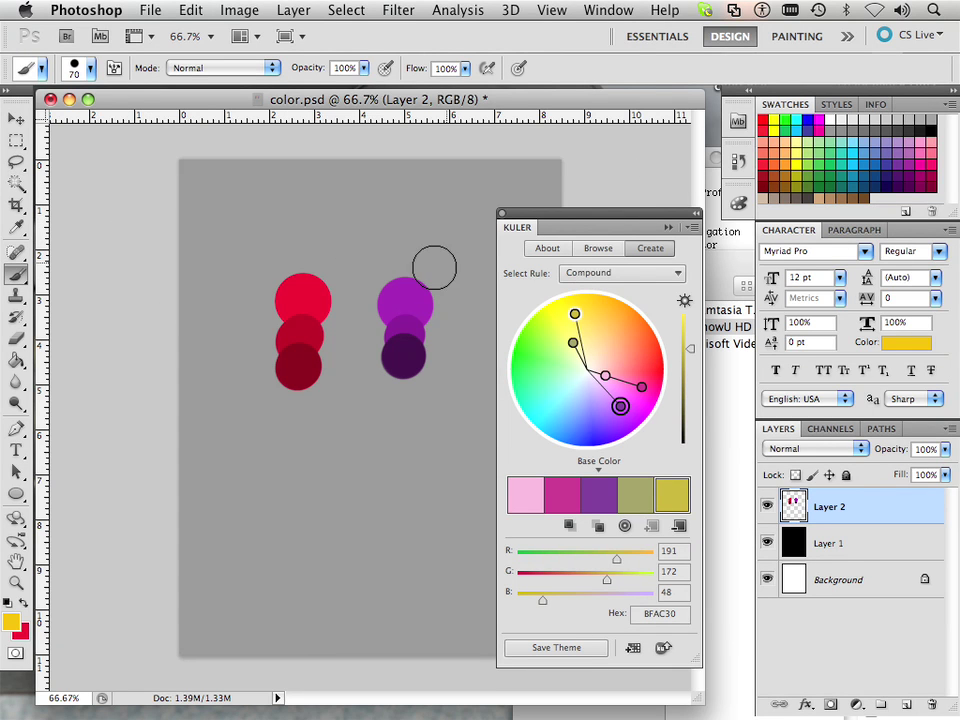
Keep the Compound rule and rotate the theme to cream-to-teal colours around base 3FBFB0
left_click(585, 284)
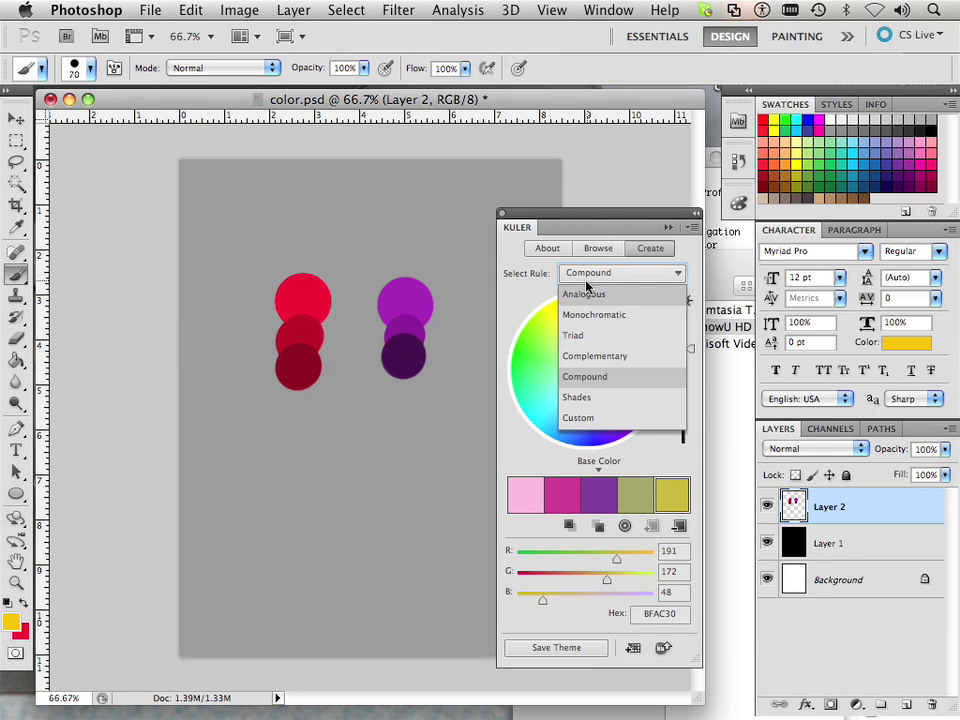
left_click(648, 251)
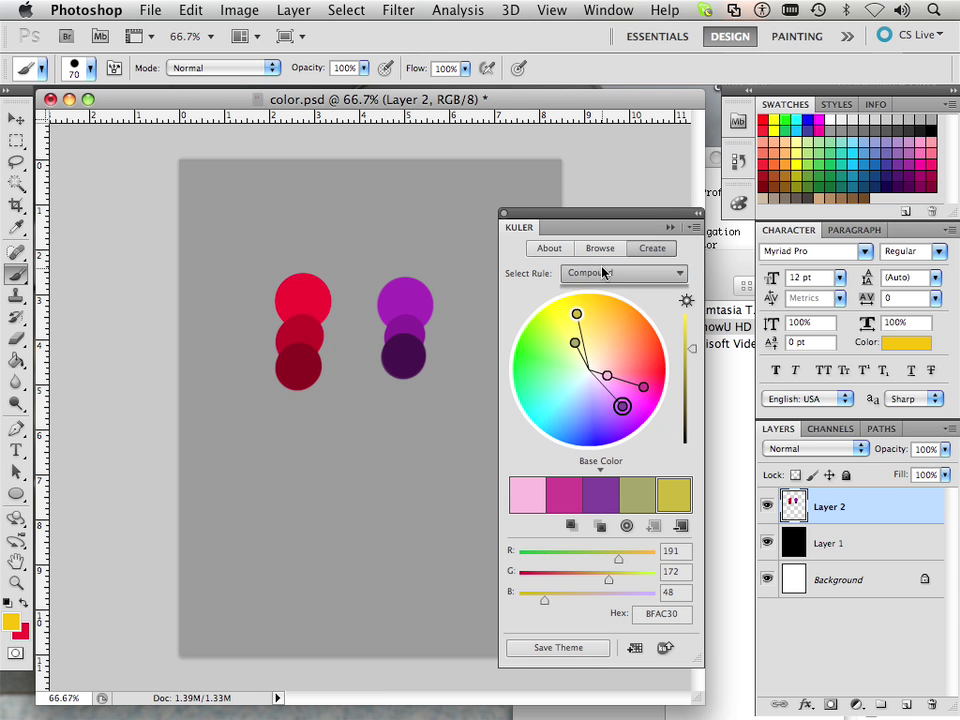
left_click(606, 273)
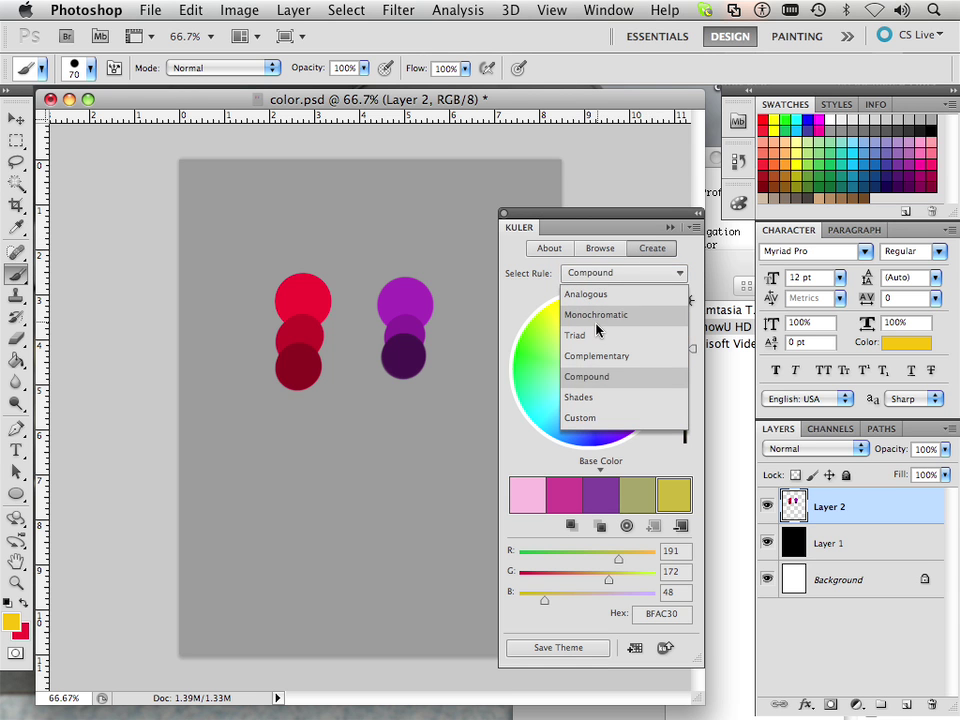
left_click(676, 276)
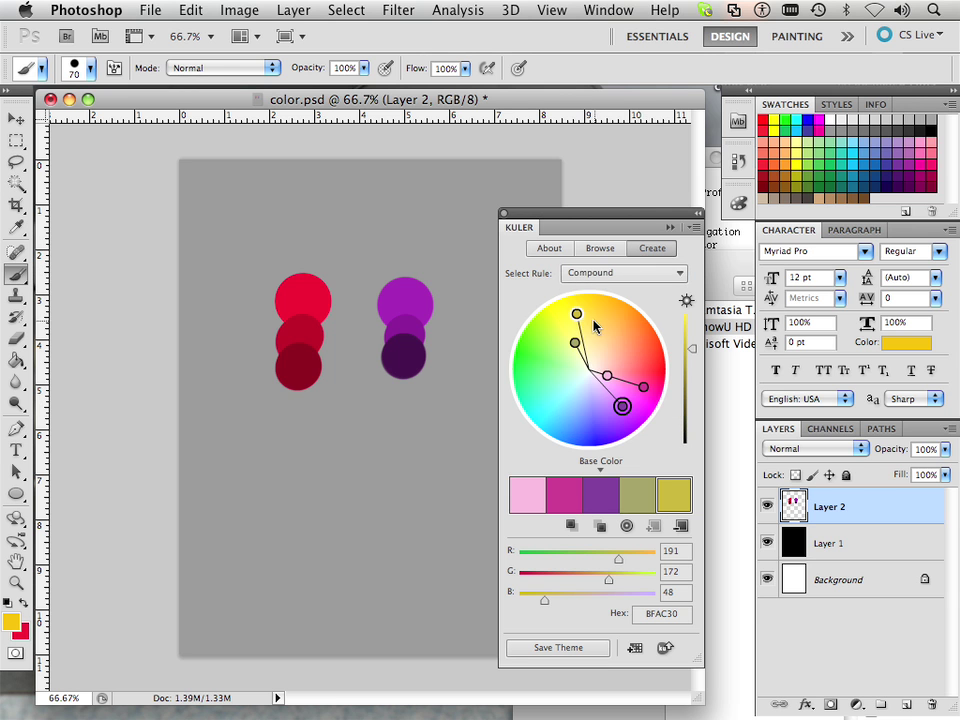
left_click_drag(576, 343, 545, 396)
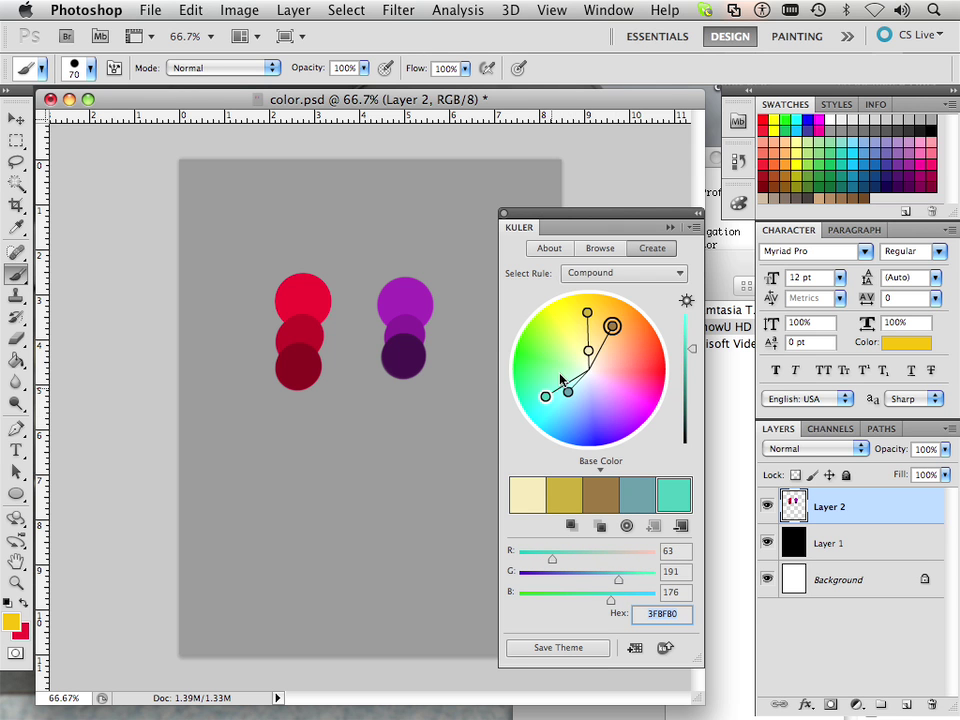
Switch the Kuler rule to Custom and reshape the base and yellow swatches
left_click(617, 276)
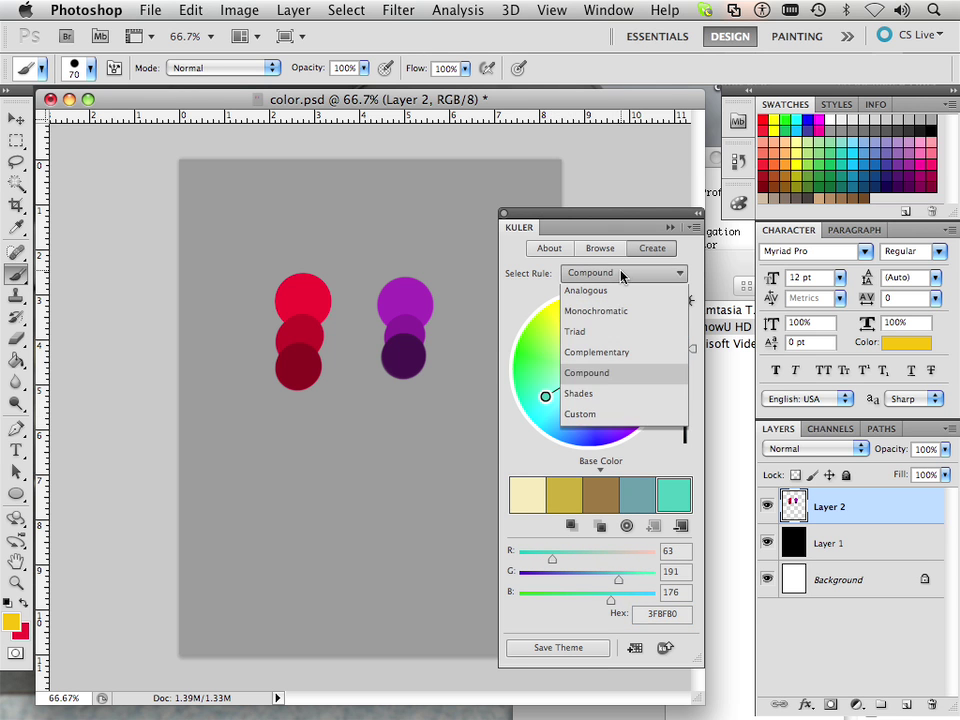
left_click(606, 392)
mouse_move(607, 337)
left_mouse_down()
mouse_move(624, 334)
mouse_move(626, 381)
left_mouse_up()
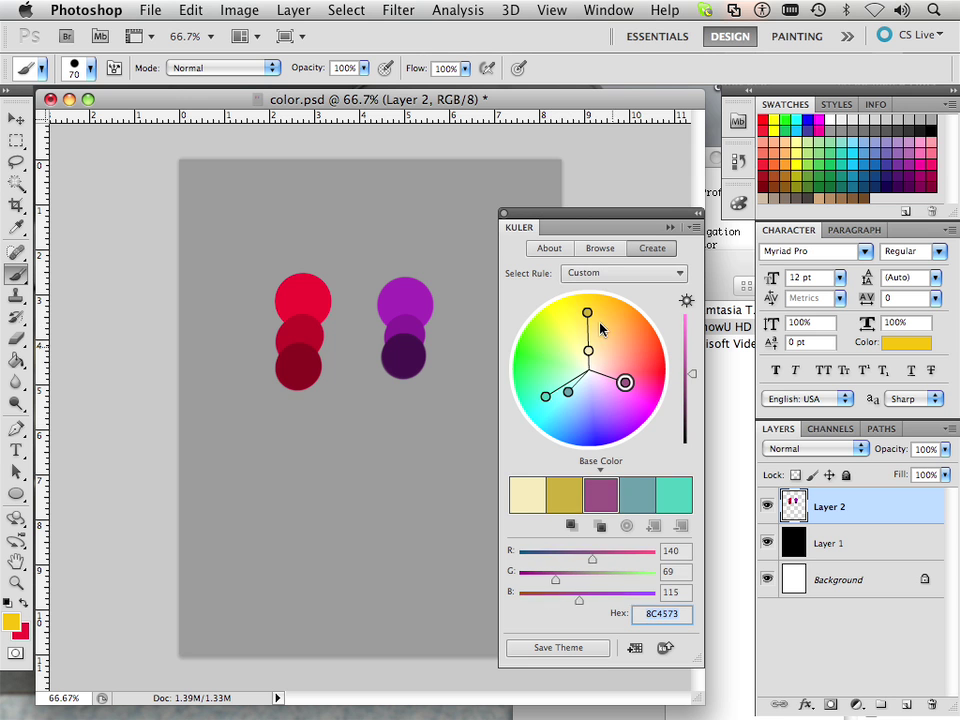
left_click_drag(590, 315, 593, 302)
left_click_drag(590, 350, 591, 332)
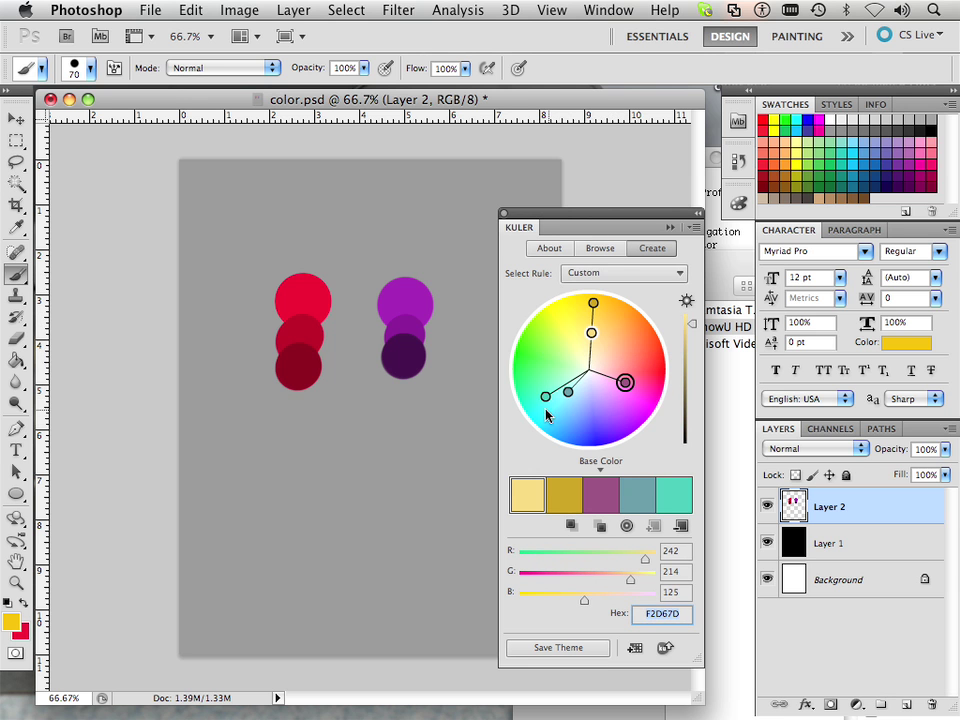
Tune the remaining swatches to deep blue, saturated yellow, dark red and green, making blue active
mouse_move(545, 396)
left_mouse_down()
mouse_move(531, 373)
mouse_move(571, 413)
left_mouse_up()
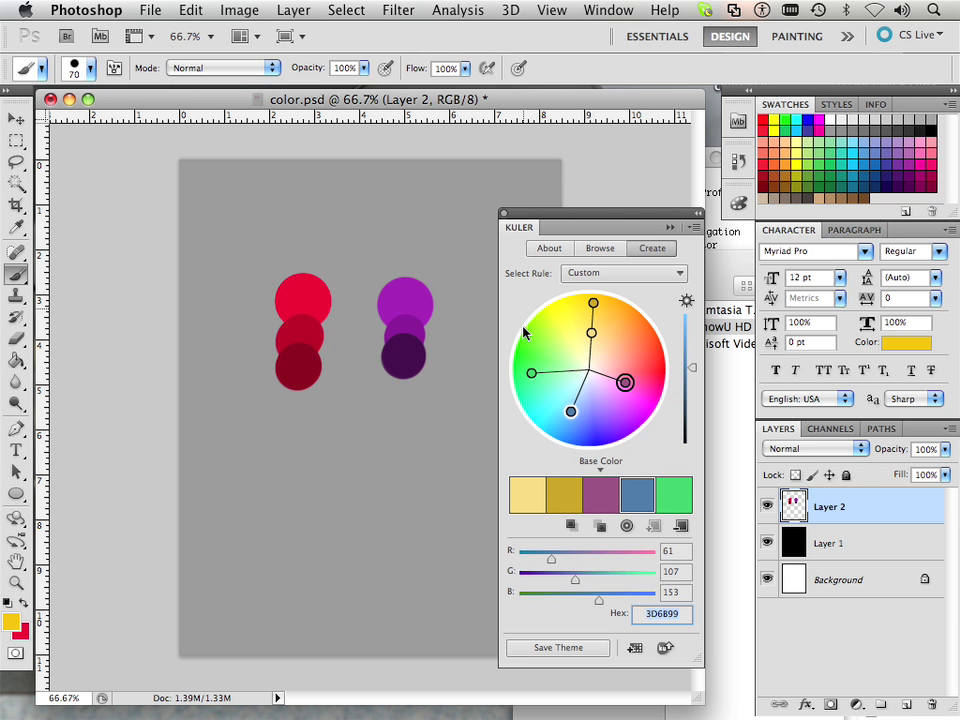
left_click_drag(570, 413, 586, 426)
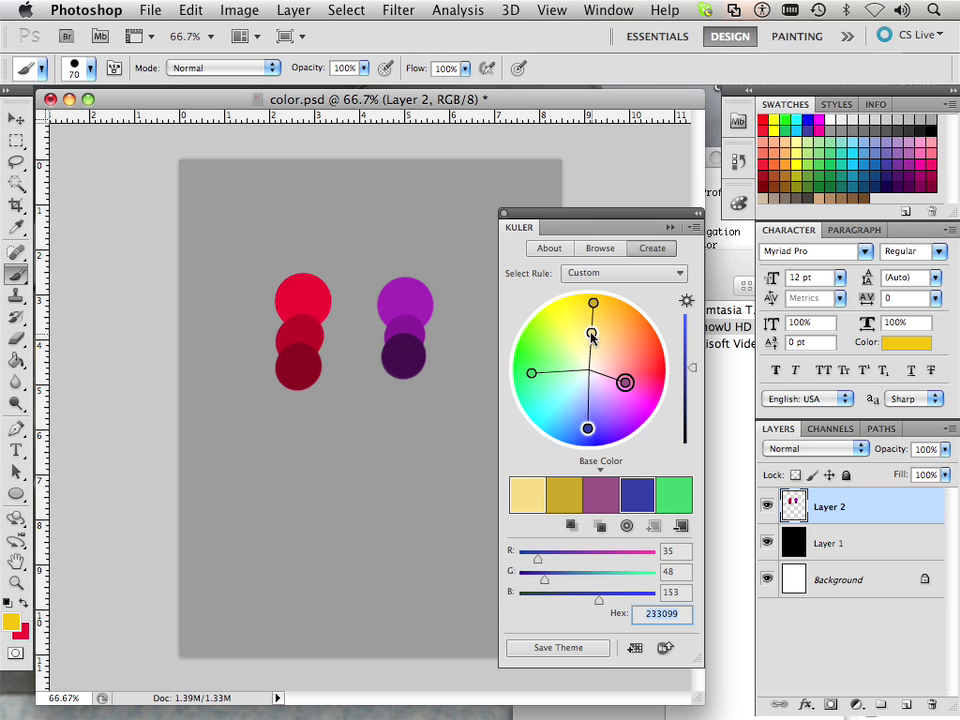
mouse_move(591, 332)
left_mouse_down()
mouse_move(594, 323)
mouse_move(603, 336)
mouse_move(592, 331)
left_mouse_up()
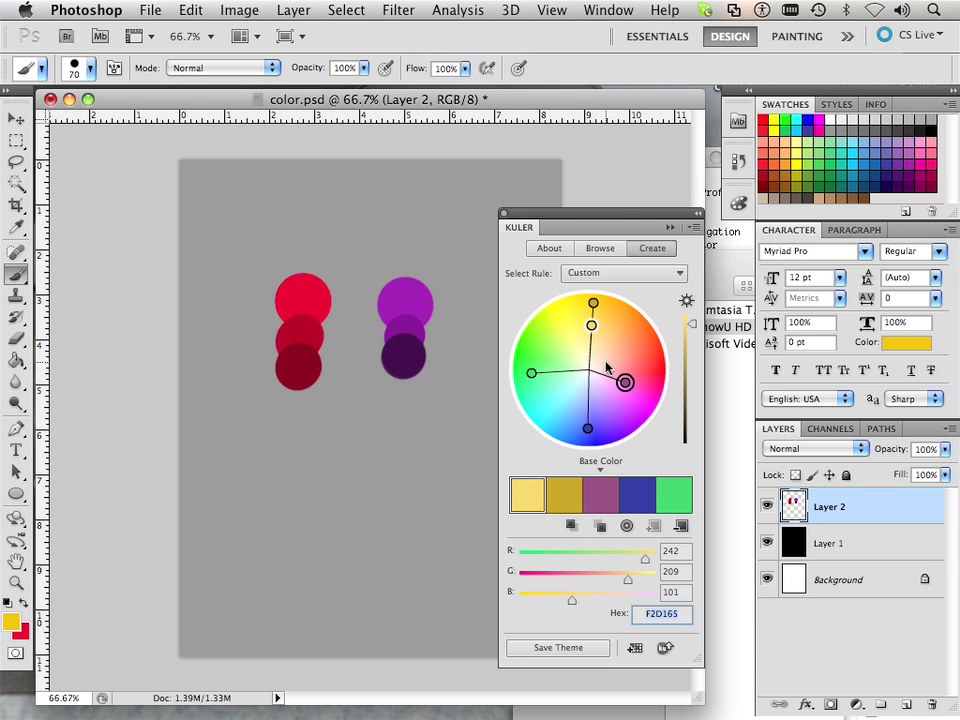
left_click_drag(624, 382, 641, 372)
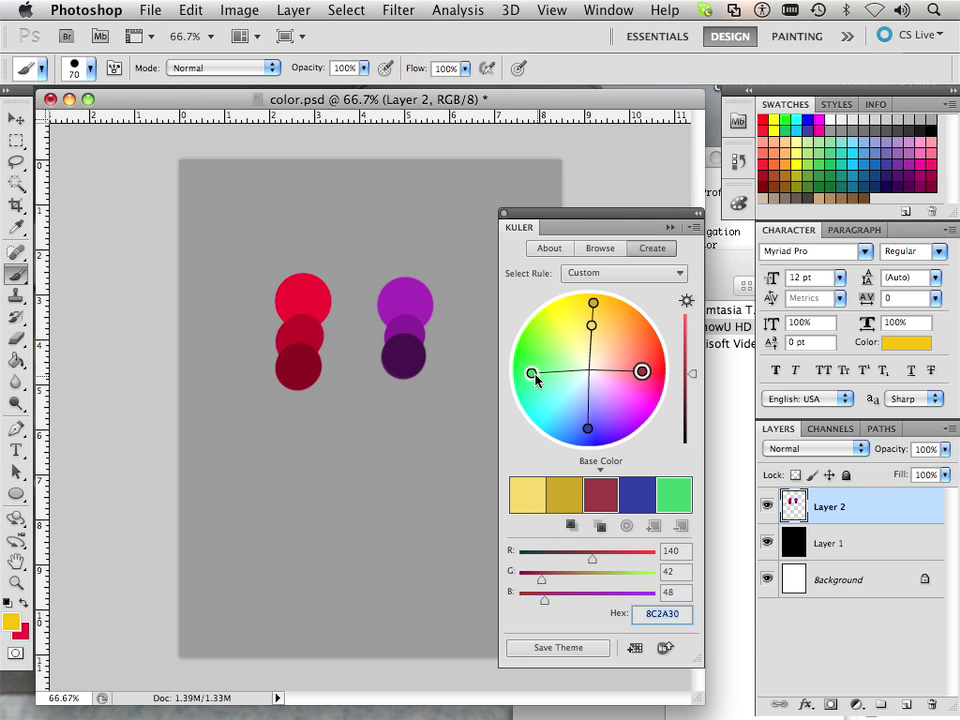
left_click_drag(536, 378, 534, 370)
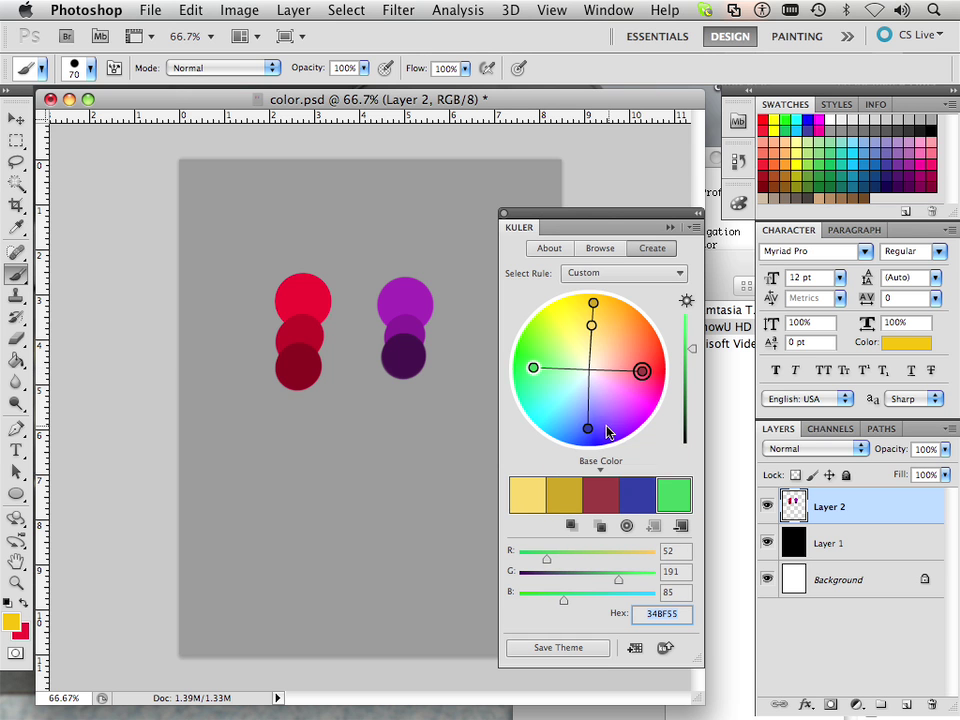
left_click(585, 427)
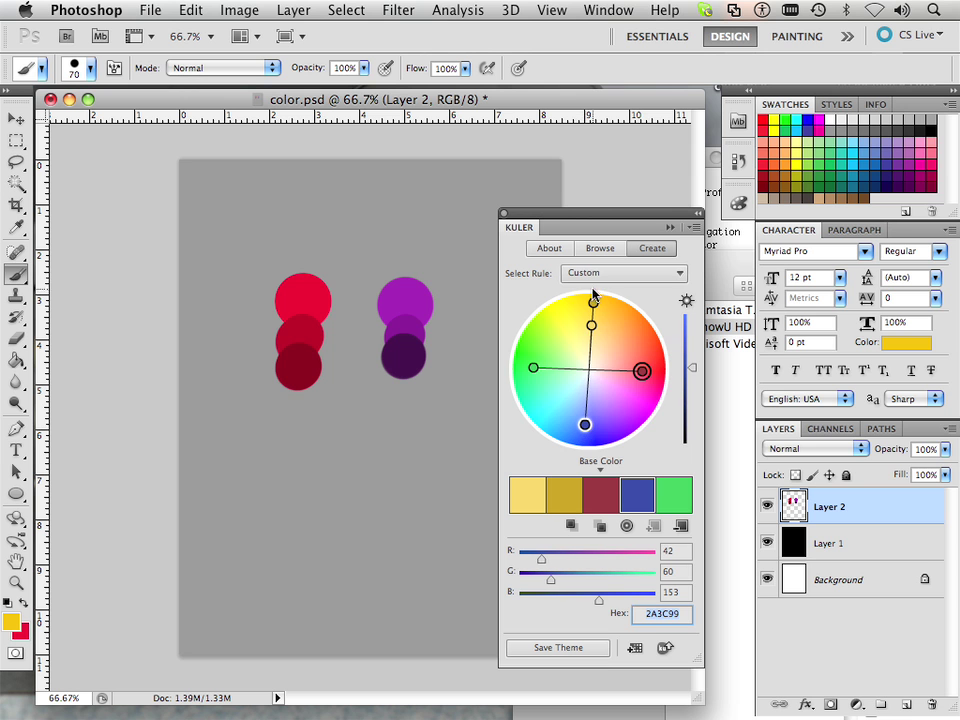
left_click(641, 273)
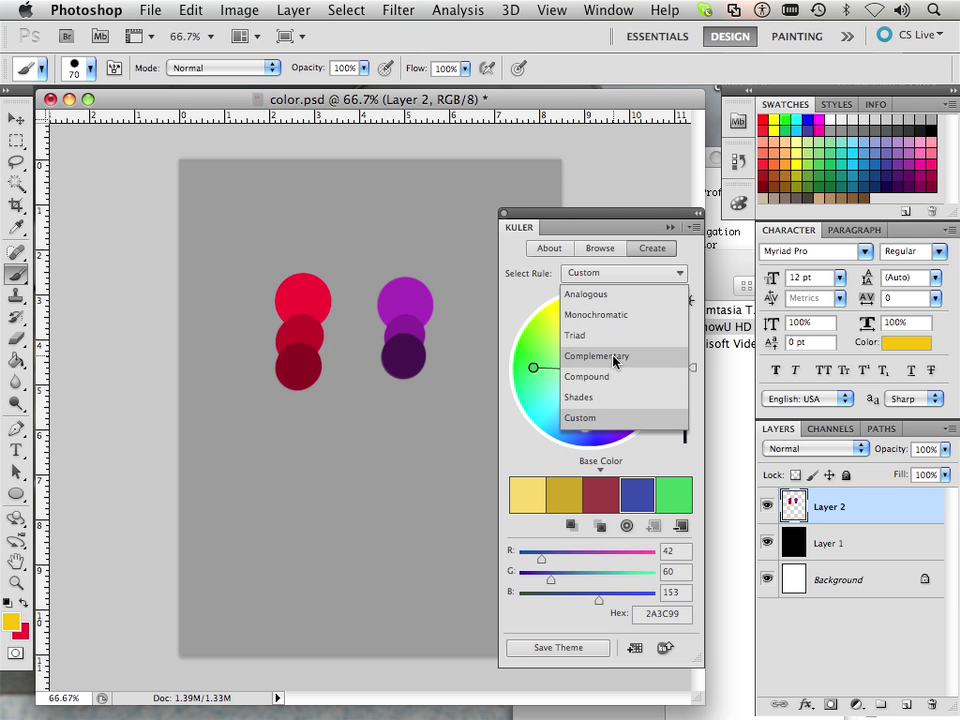
Try the Compound and Monochromatic harmony rules, then settle on Triad
left_click(612, 377)
left_click(608, 273)
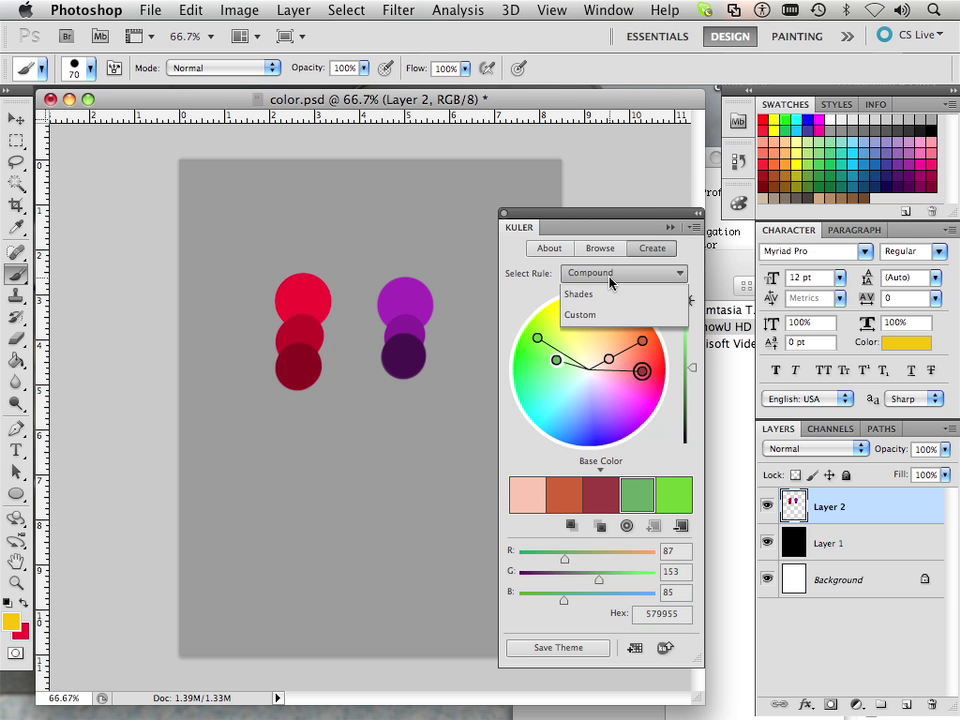
left_click(606, 319)
left_click(603, 276)
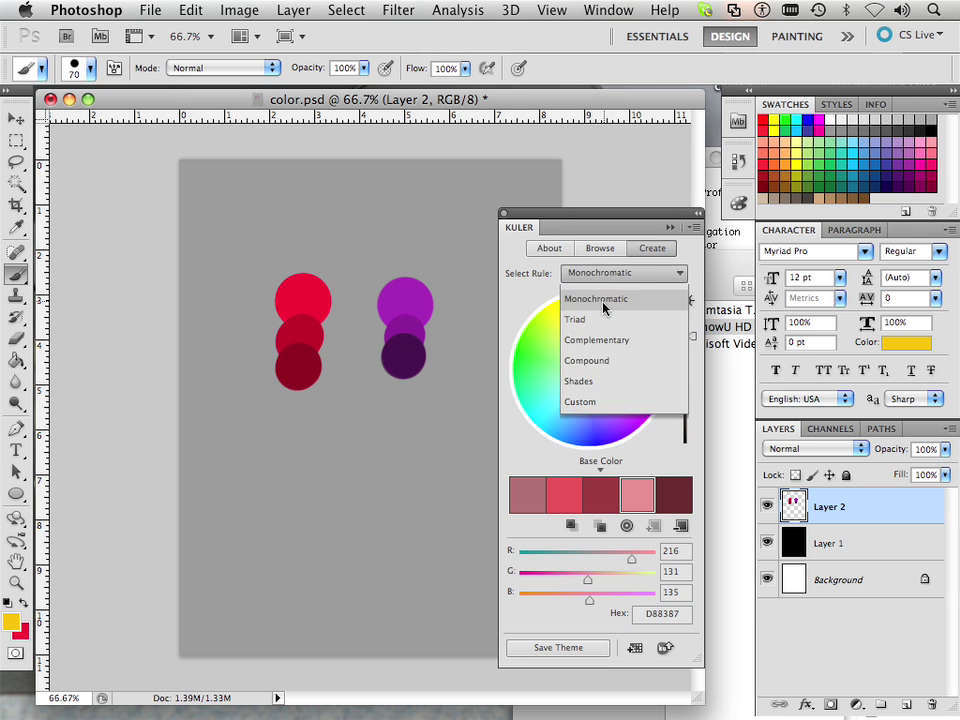
left_click(602, 340)
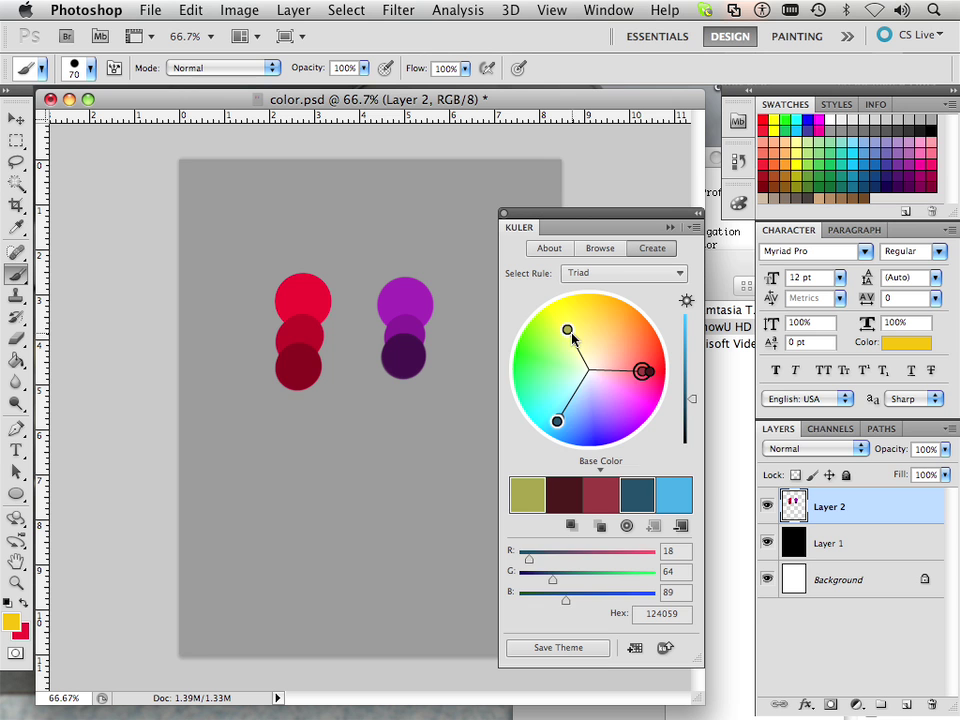
Rotate the triad markers to give ochre, dark purple, violet and green swatches
left_click_drag(567, 329, 560, 319)
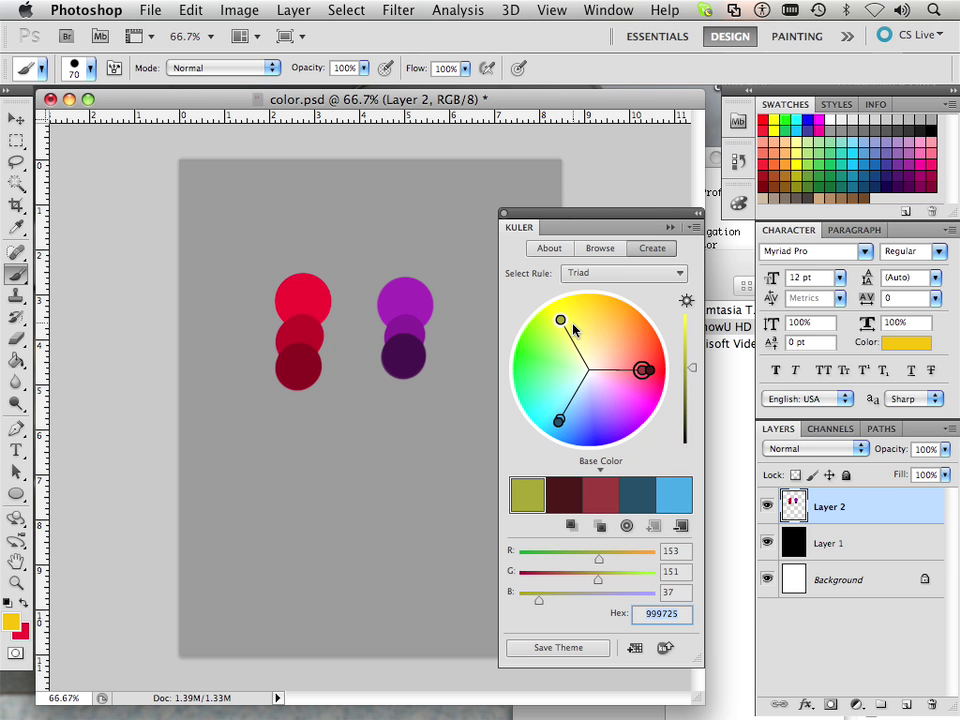
left_click_drag(558, 319, 534, 353)
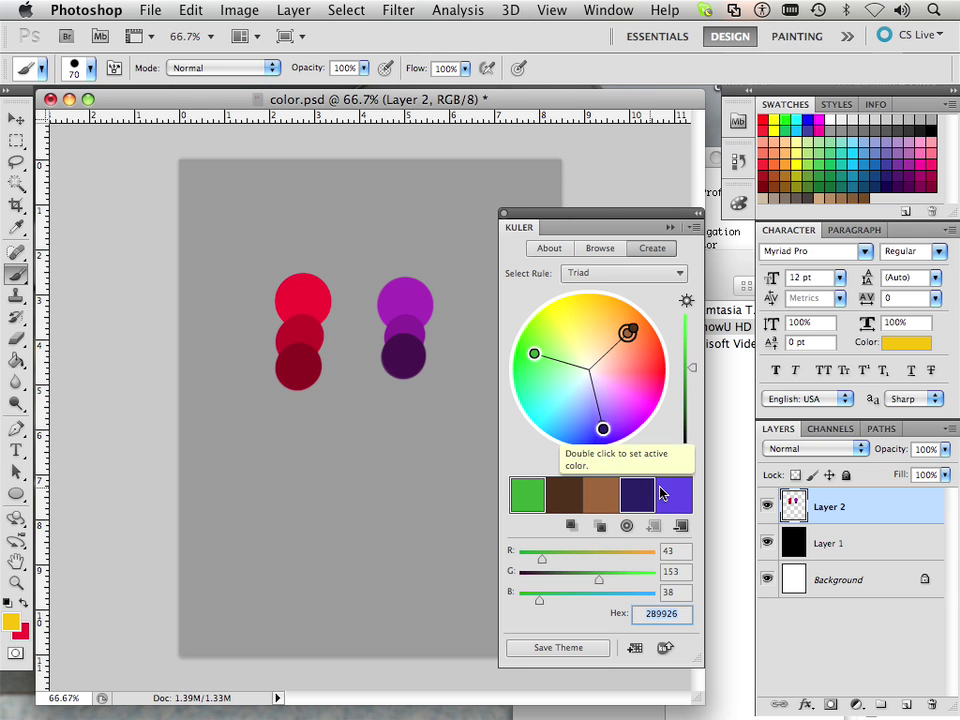
mouse_move(603, 428)
left_mouse_down()
mouse_move(575, 434)
mouse_move(553, 405)
mouse_move(570, 363)
mouse_move(553, 371)
left_mouse_up()
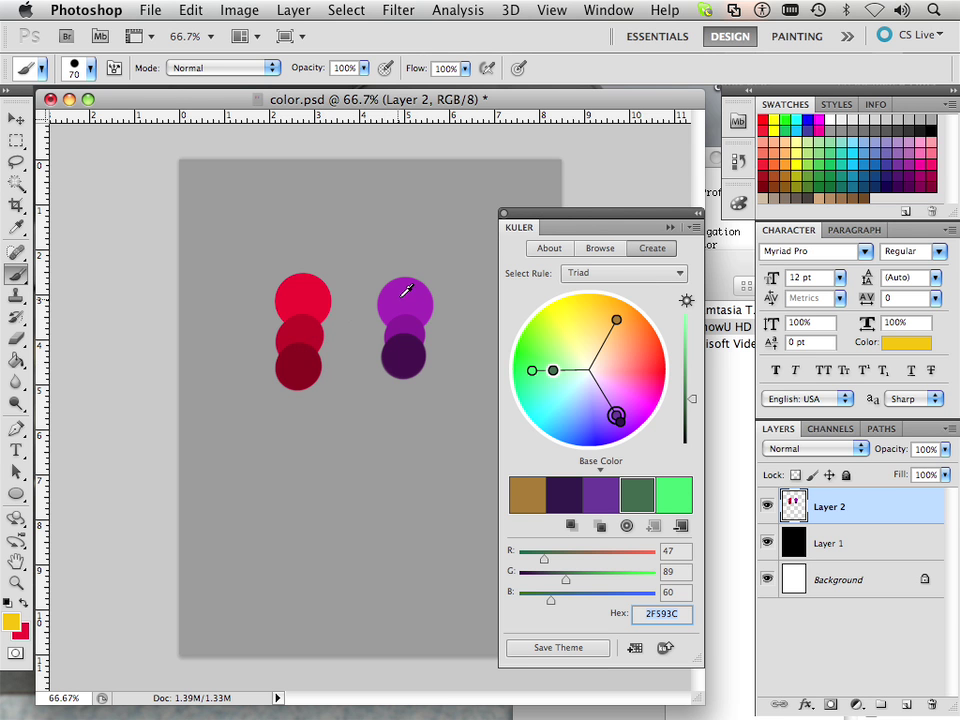
Base the Kuler theme on the top circle's purple 6F318C using the Complementary rule
left_click(407, 292, "alt")
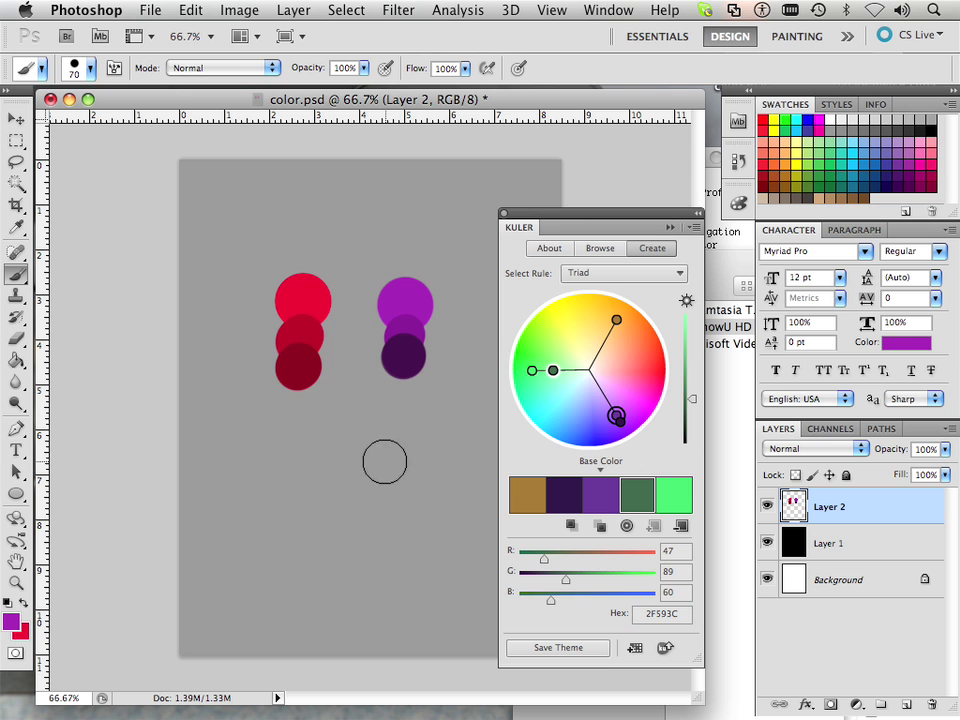
left_click(571, 525)
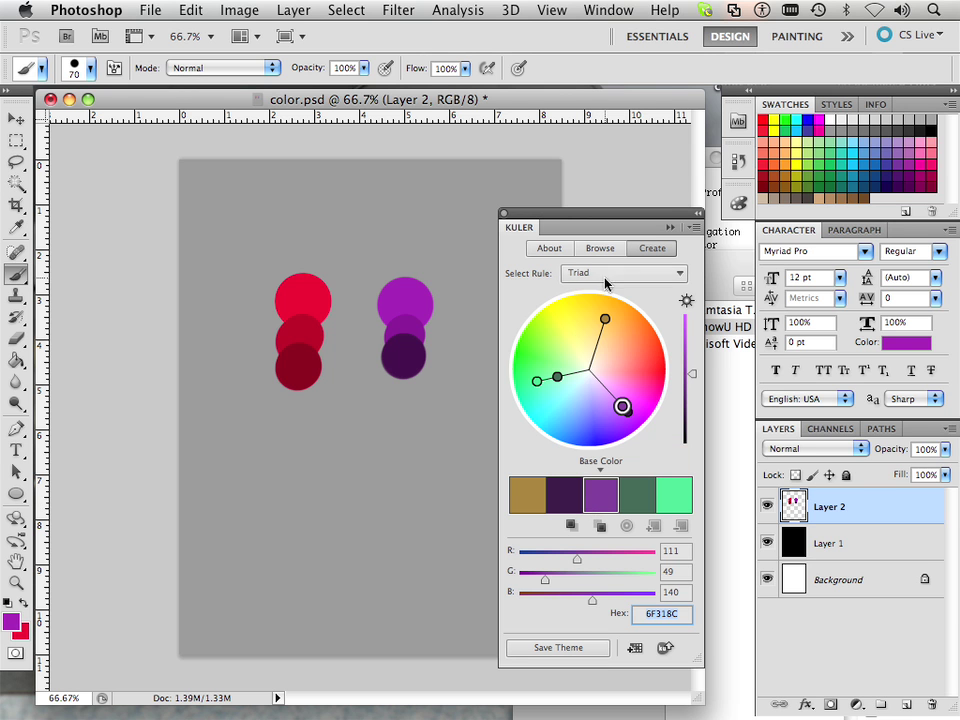
left_click(606, 278)
left_click(604, 355)
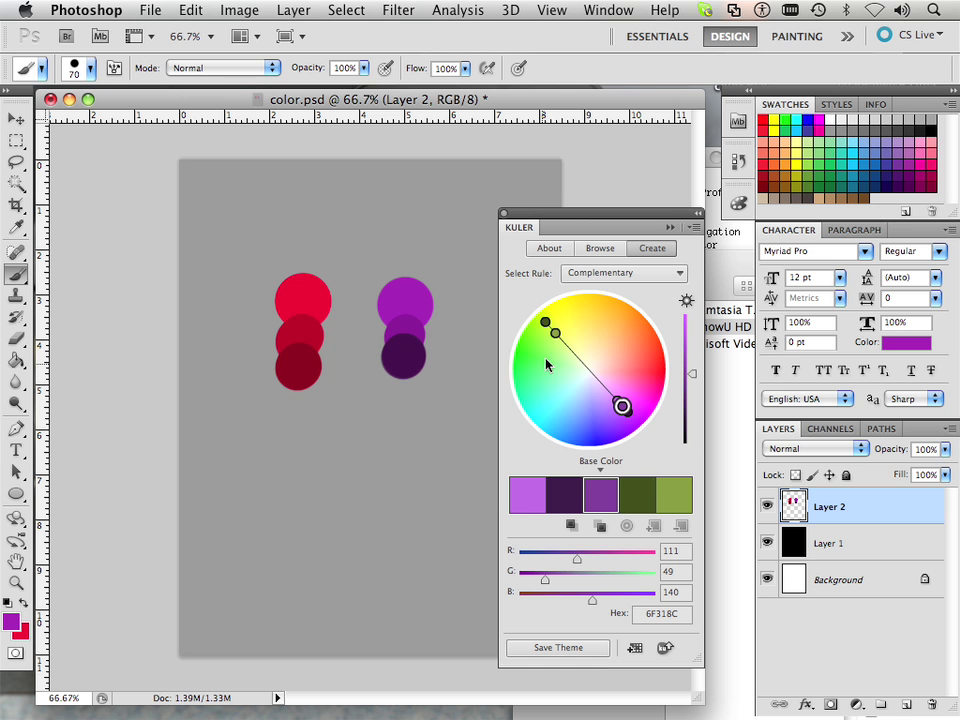
Recentre the Complementary theme on blue, opposite dark olive 3F391E and mustard
left_click_drag(621, 405, 588, 455)
left_click_drag(591, 297, 587, 305)
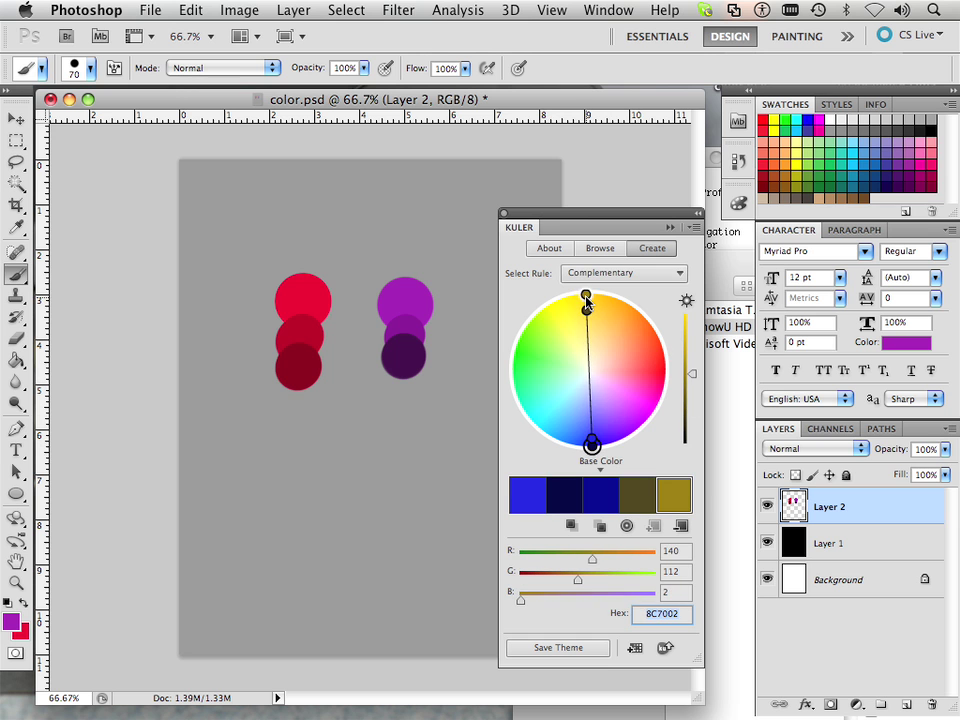
left_click(598, 273)
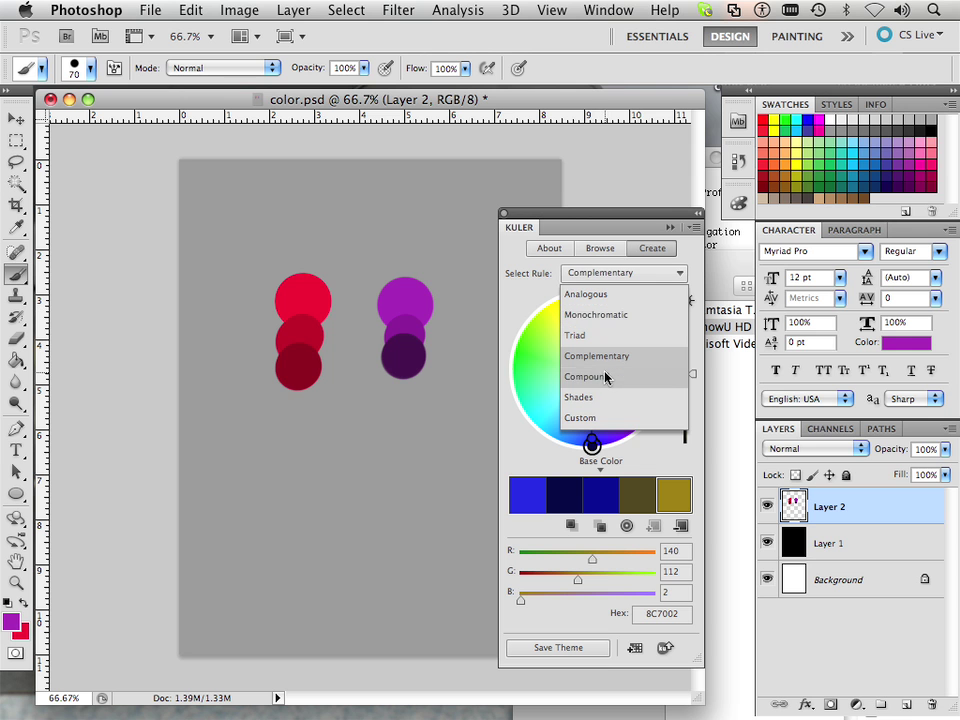
left_click(607, 366)
mouse_move(591, 443)
left_mouse_down()
mouse_move(593, 375)
mouse_move(590, 420)
left_mouse_up()
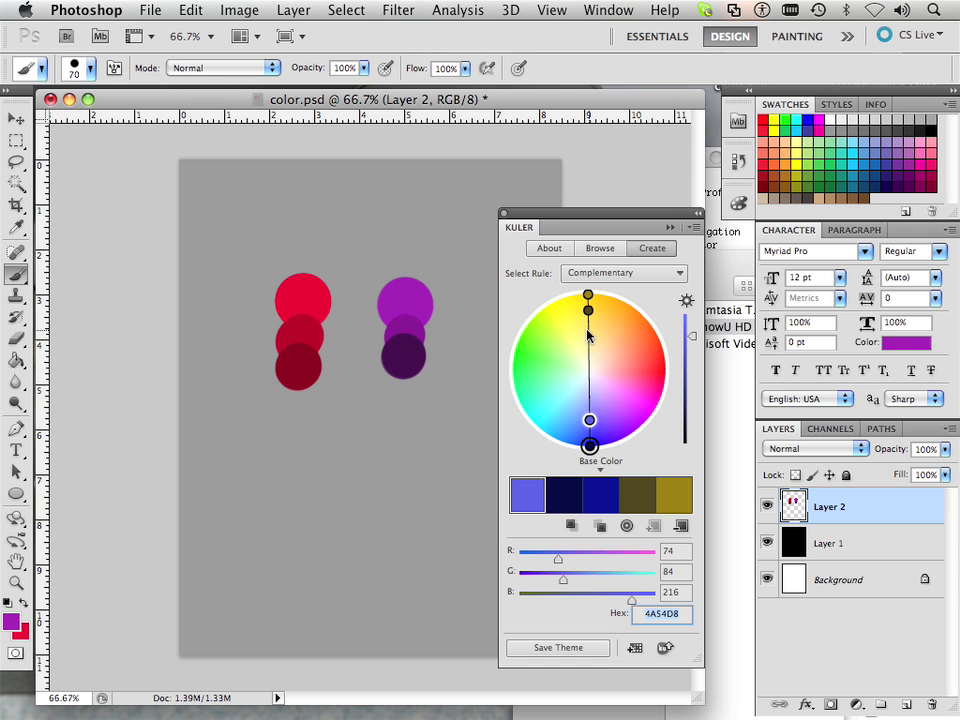
left_click_drag(588, 310, 589, 331)
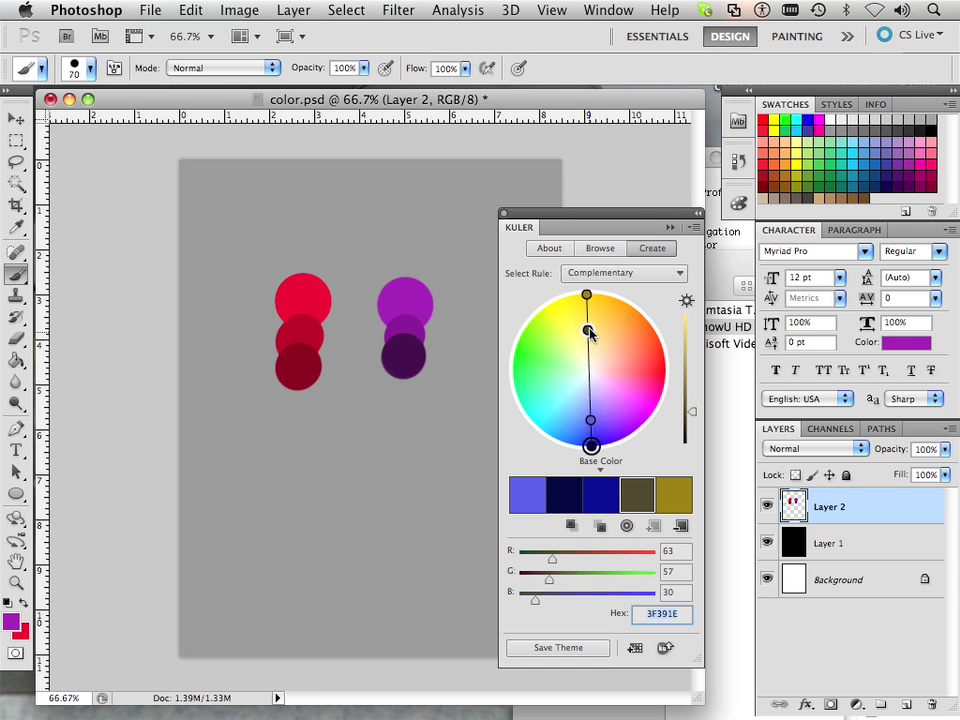
Base the theme on the sampled purple circle and try Compound, Shades and Complementary rules
left_click(611, 272)
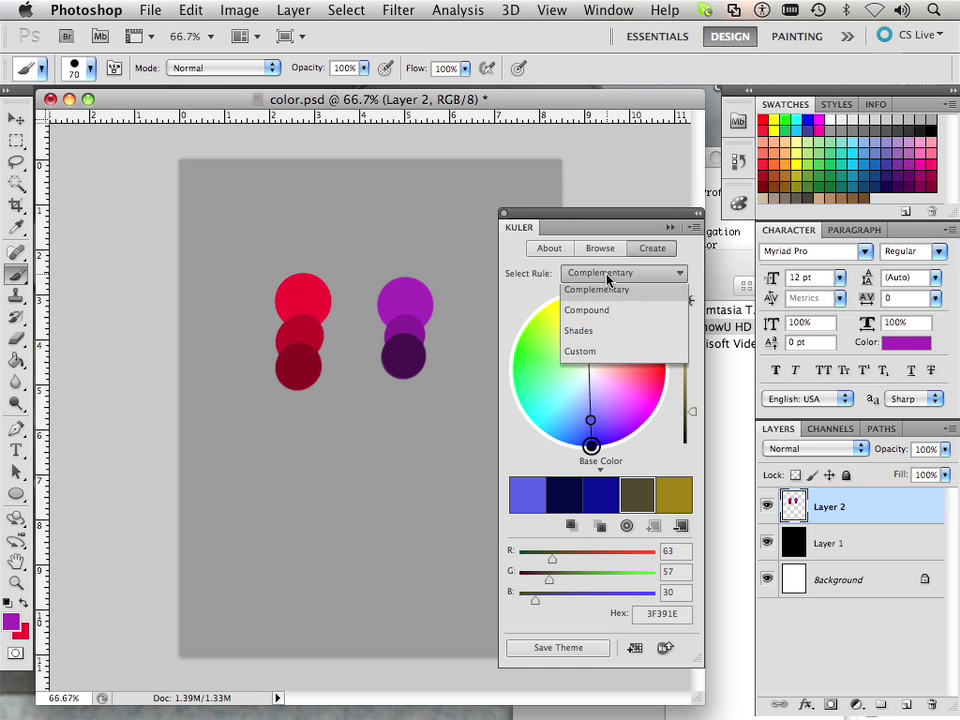
left_click(426, 296, "alt")
left_click(572, 526)
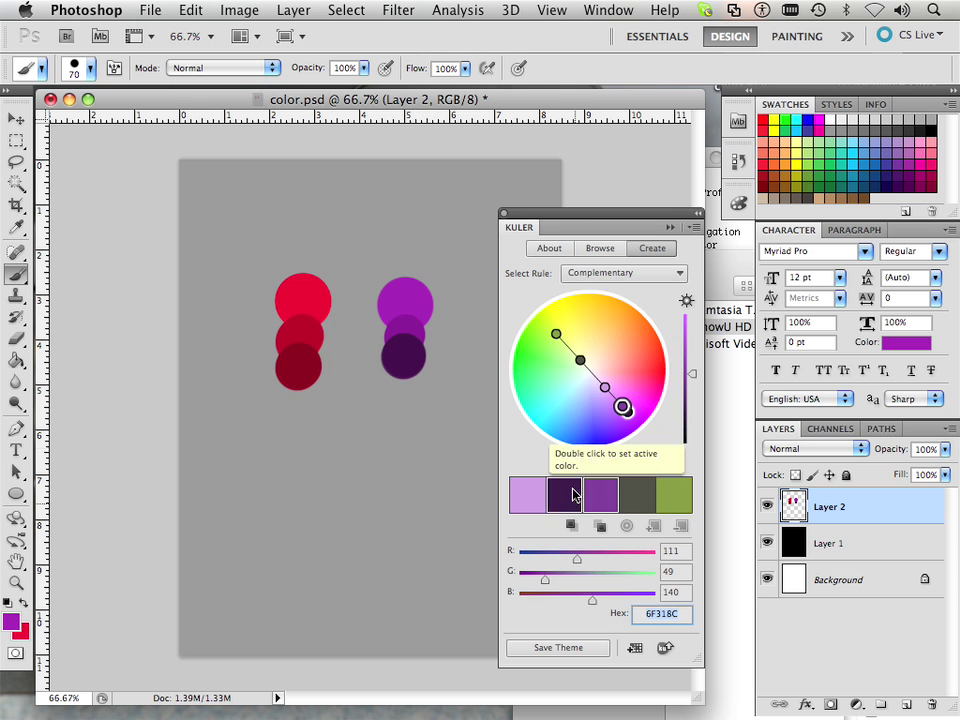
left_click(597, 277)
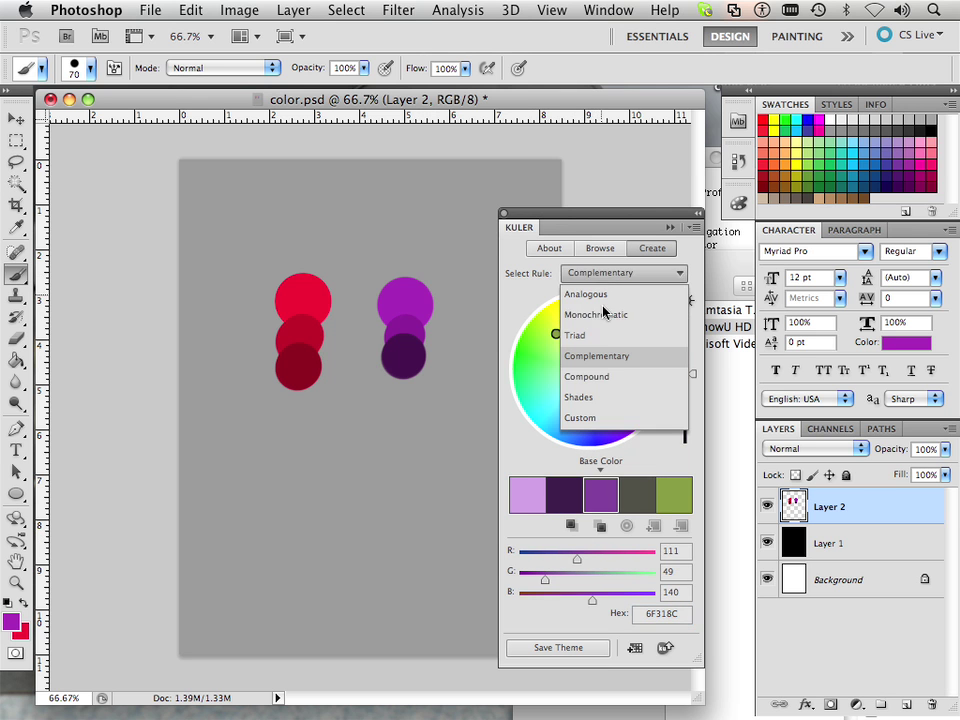
left_click(585, 377)
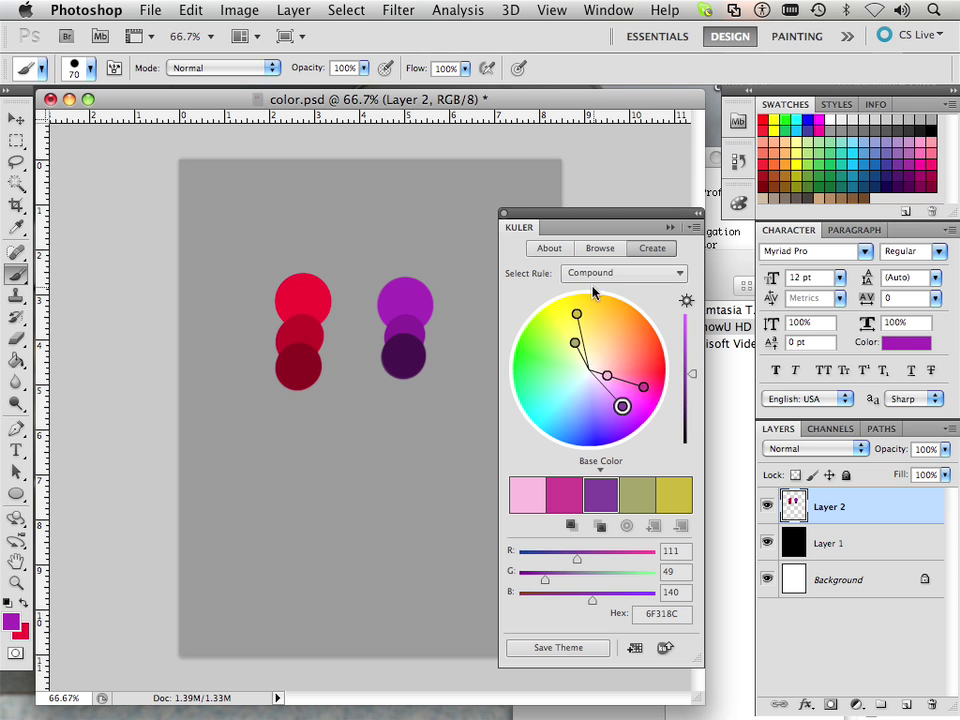
left_click(615, 273)
left_click(590, 398)
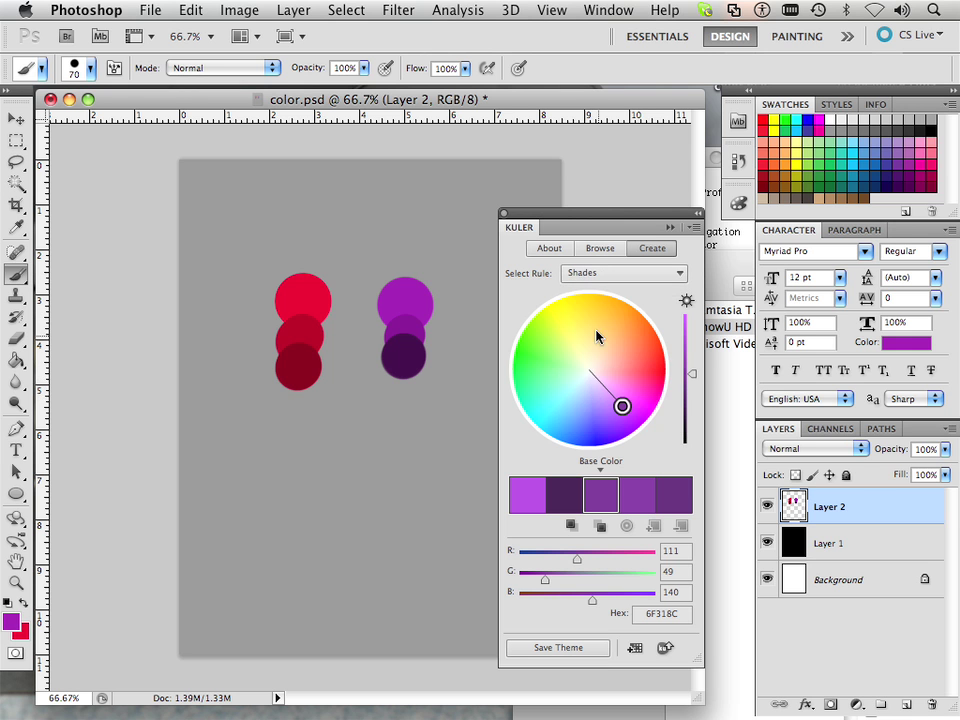
left_click(591, 274)
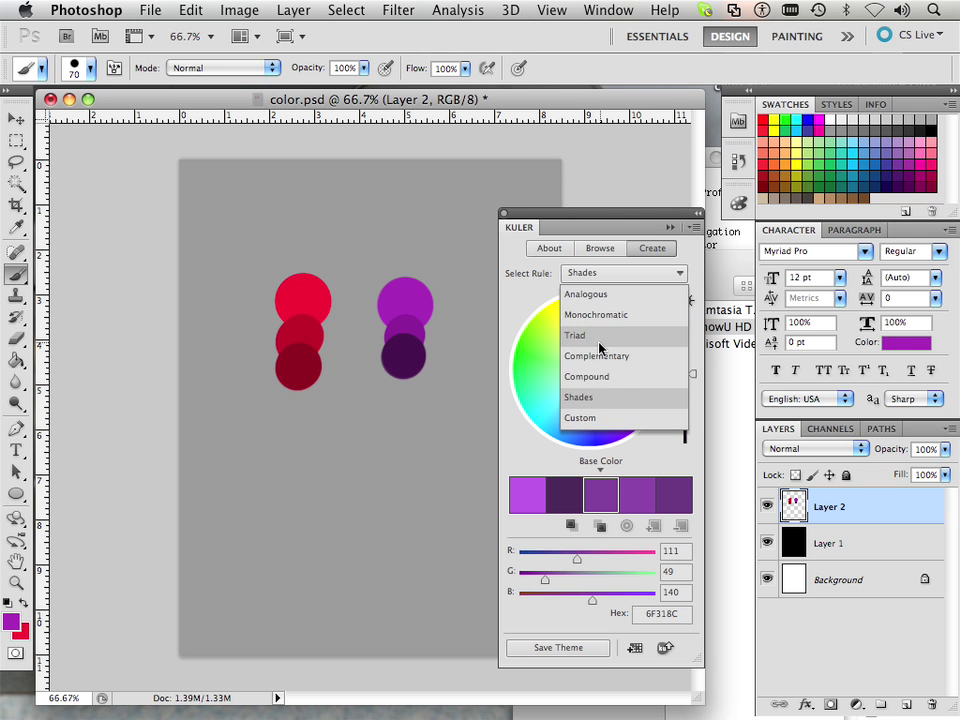
left_click(594, 360)
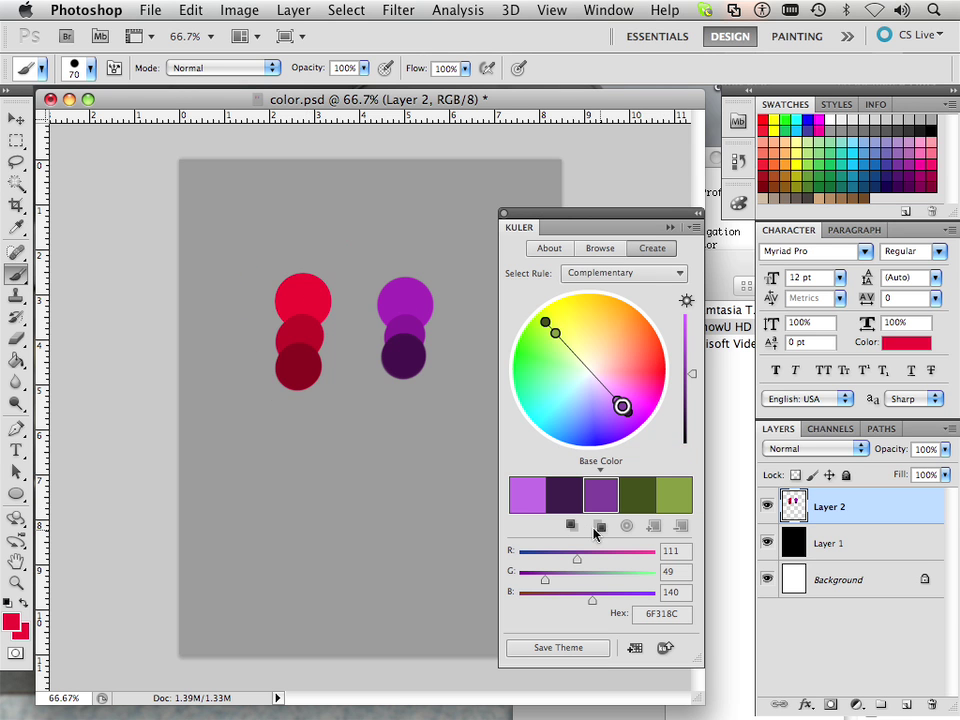
Switch to Compound and rebase the theme on red, then back on purple 6F318C
left_click(571, 526)
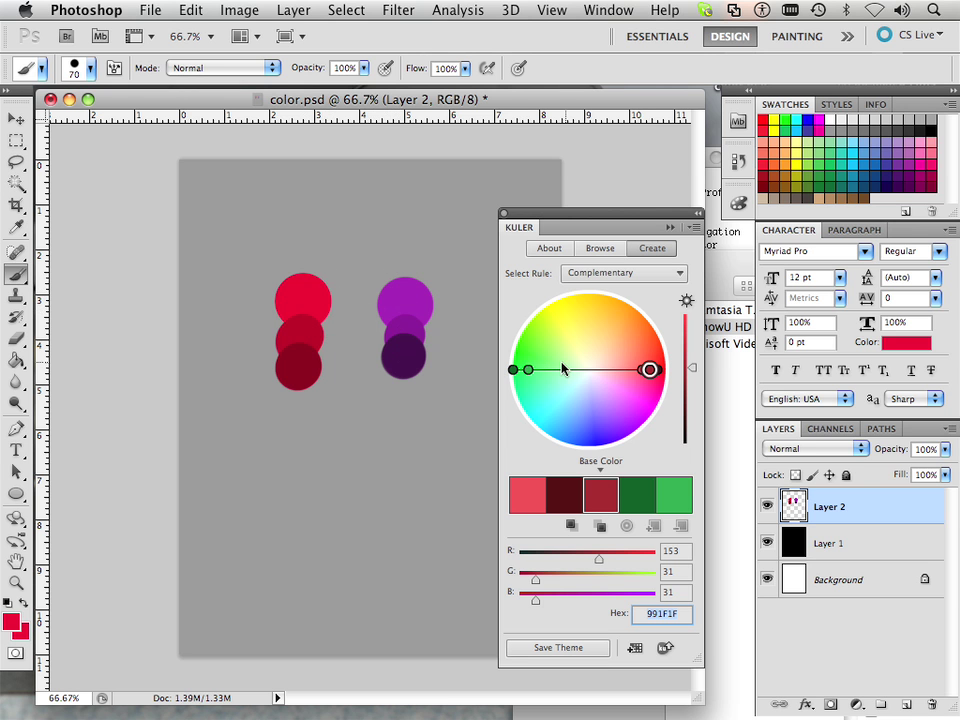
left_click(600, 272)
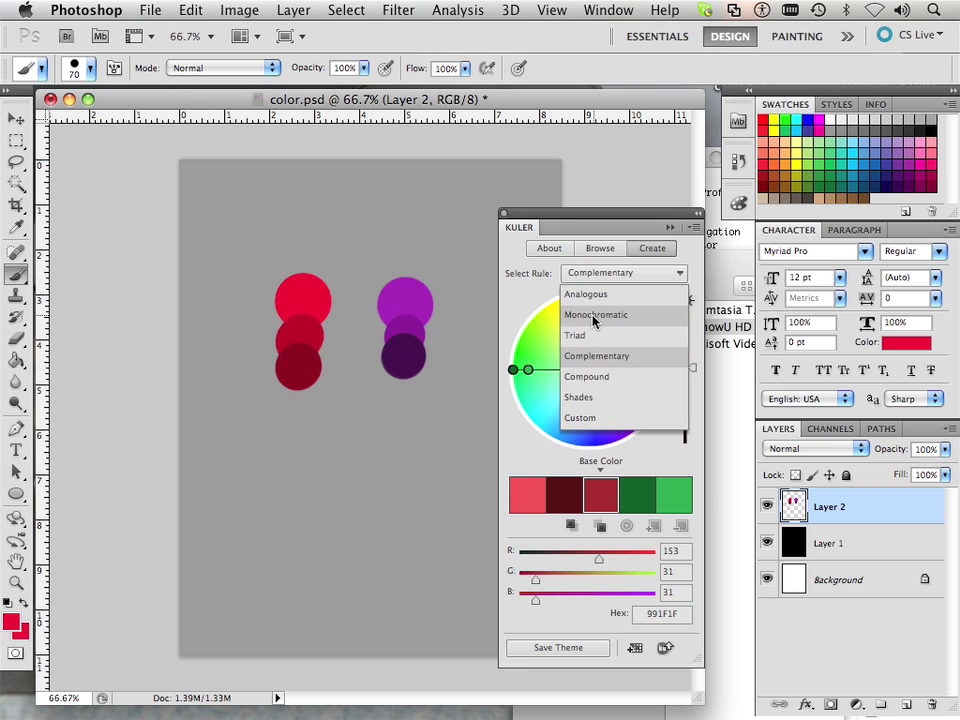
left_click(590, 377)
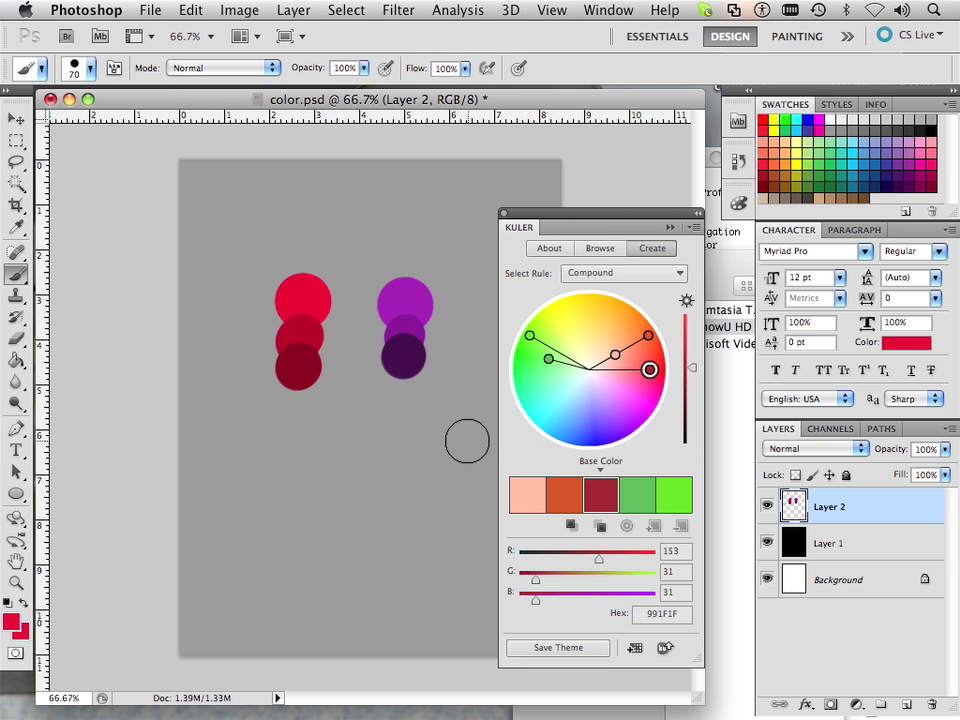
left_click(310, 302, "alt")
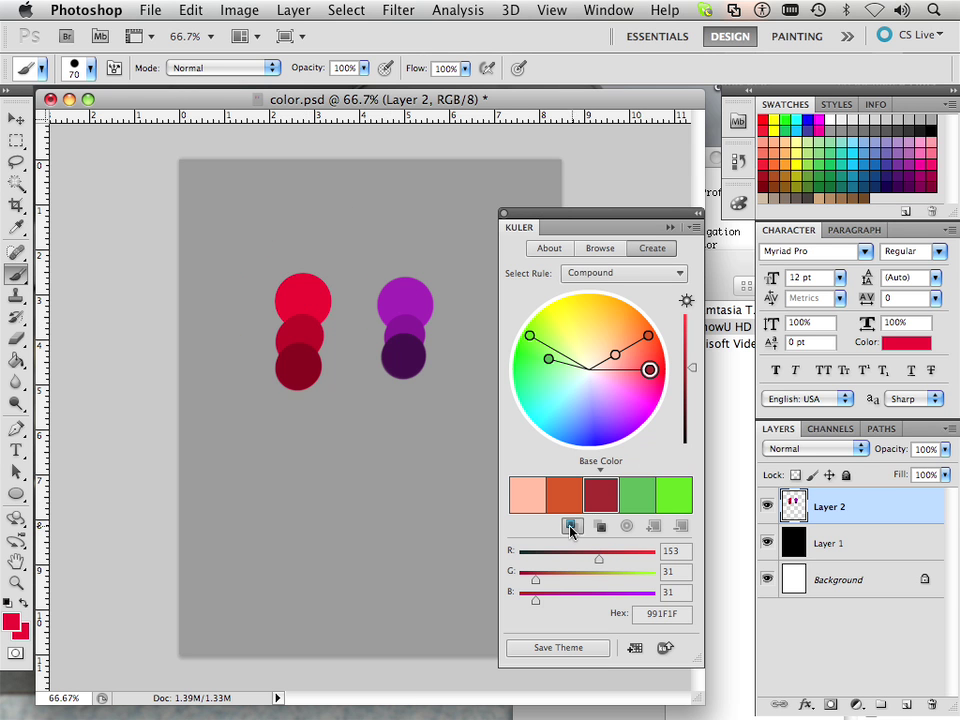
left_click(571, 525)
left_click(401, 293, "alt")
left_click(571, 525)
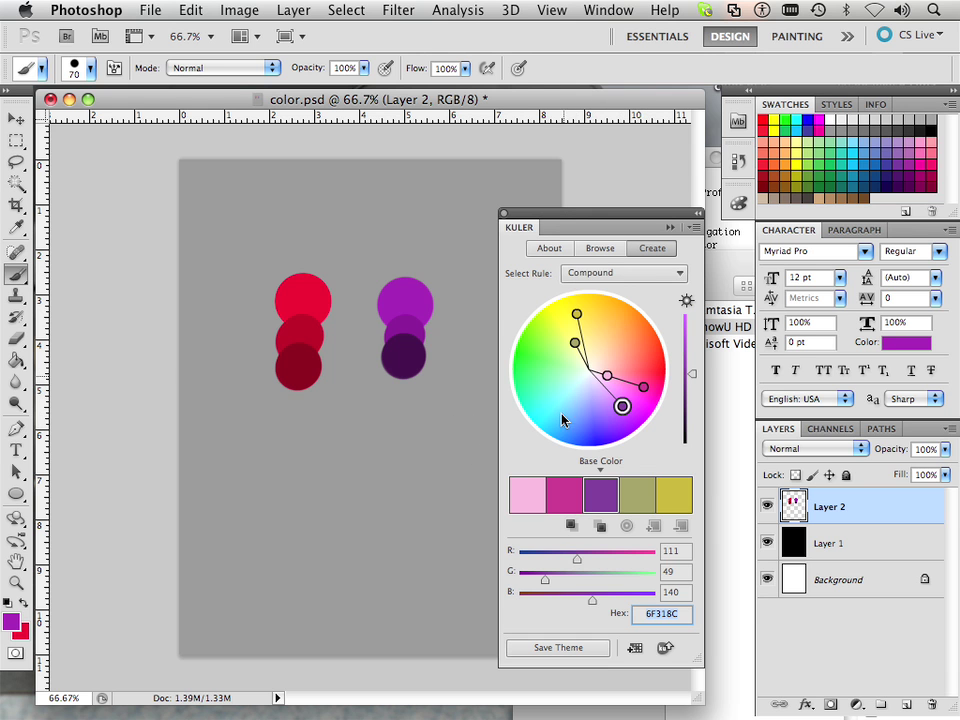
Paint a yellow BFAC30 dot from the theme above the circles, then sample the red circle
left_click(664, 495)
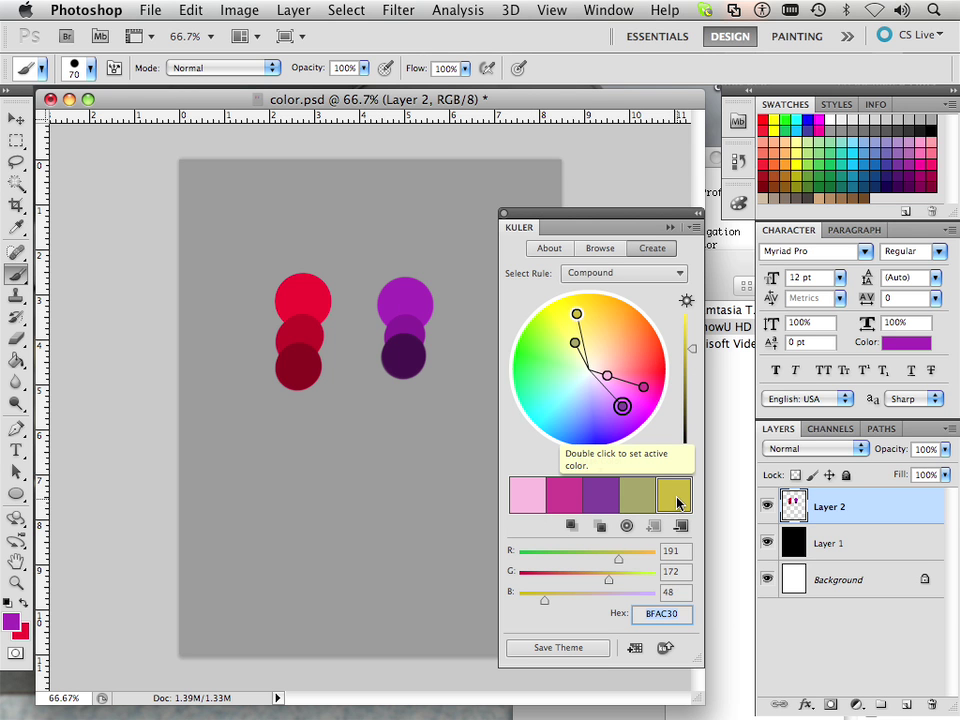
double_click(678, 503)
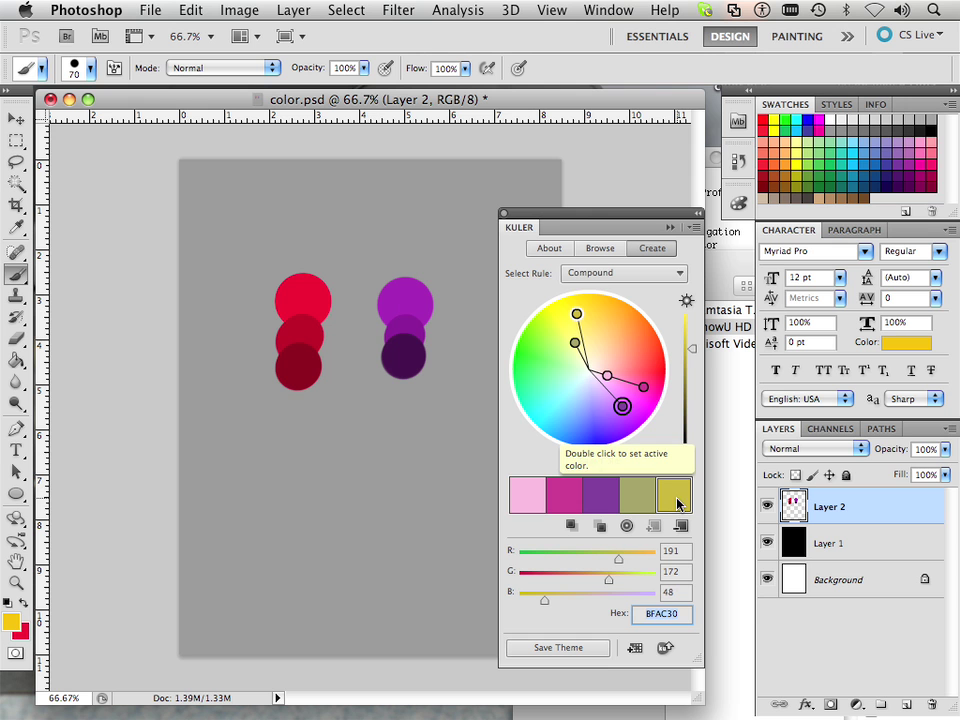
left_click(354, 239)
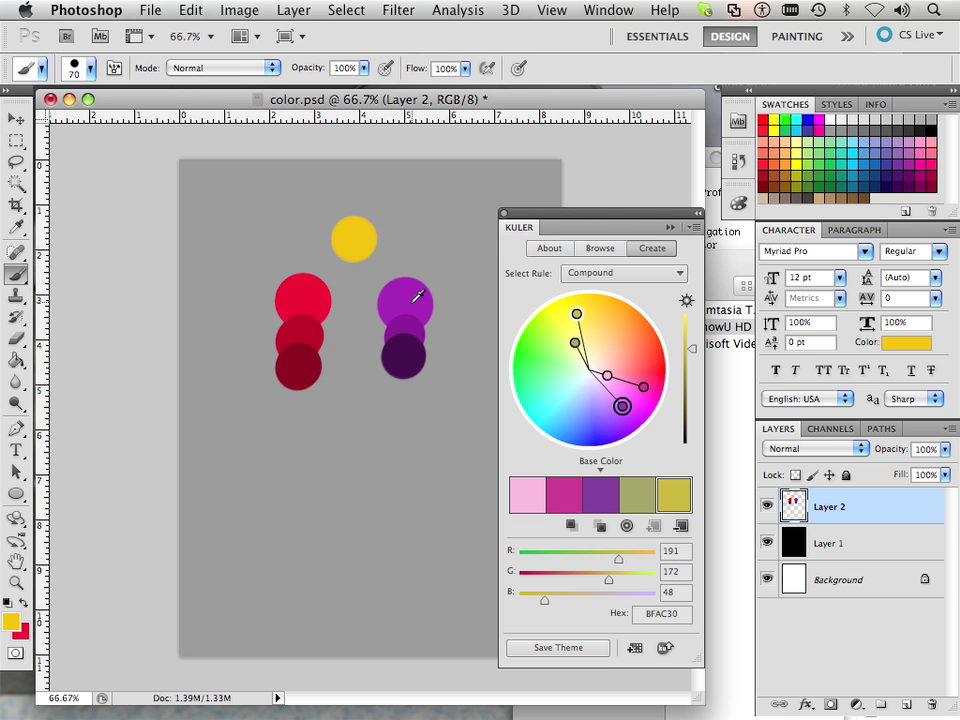
left_click(317, 287, "alt")
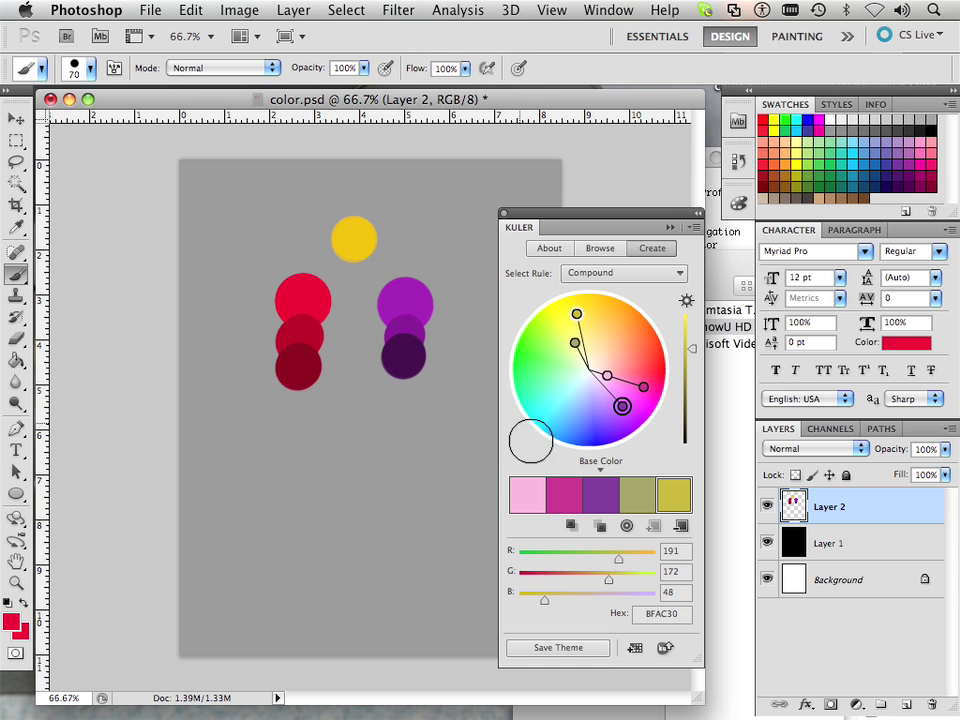
Apply the Complementary rule, trying purple first, then rebase the theme on red 991F1F
left_click(572, 526)
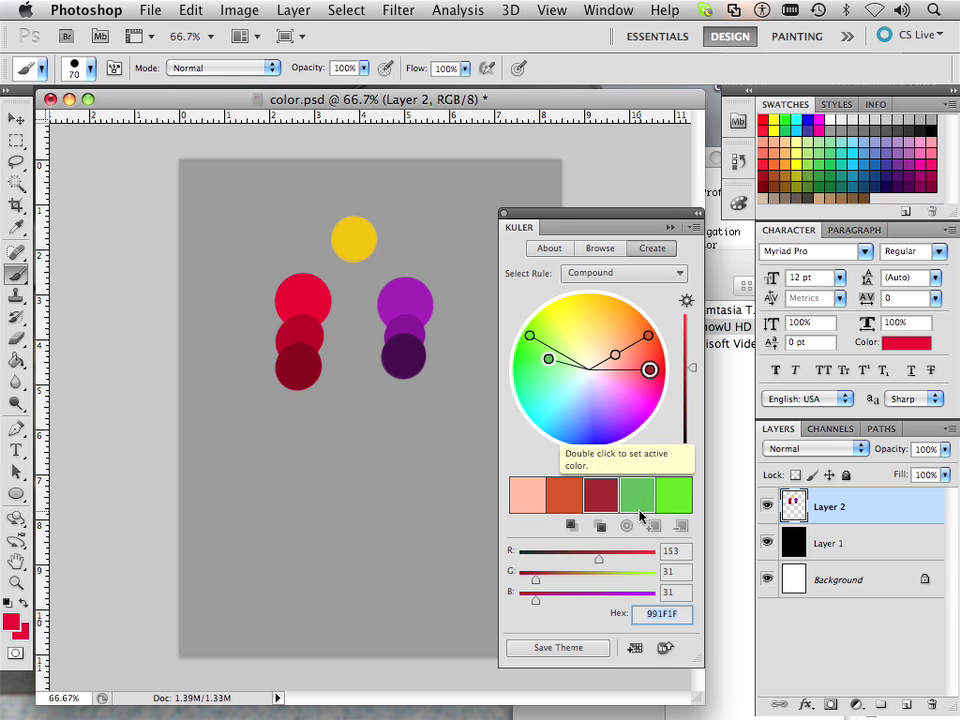
left_click(420, 296, "alt")
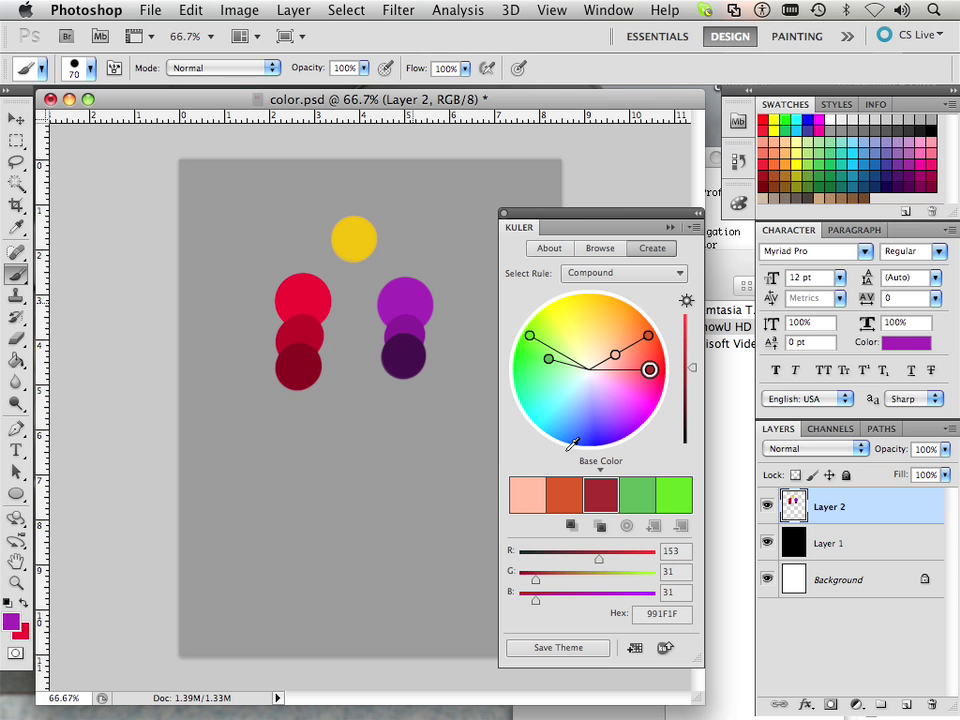
left_click(570, 526)
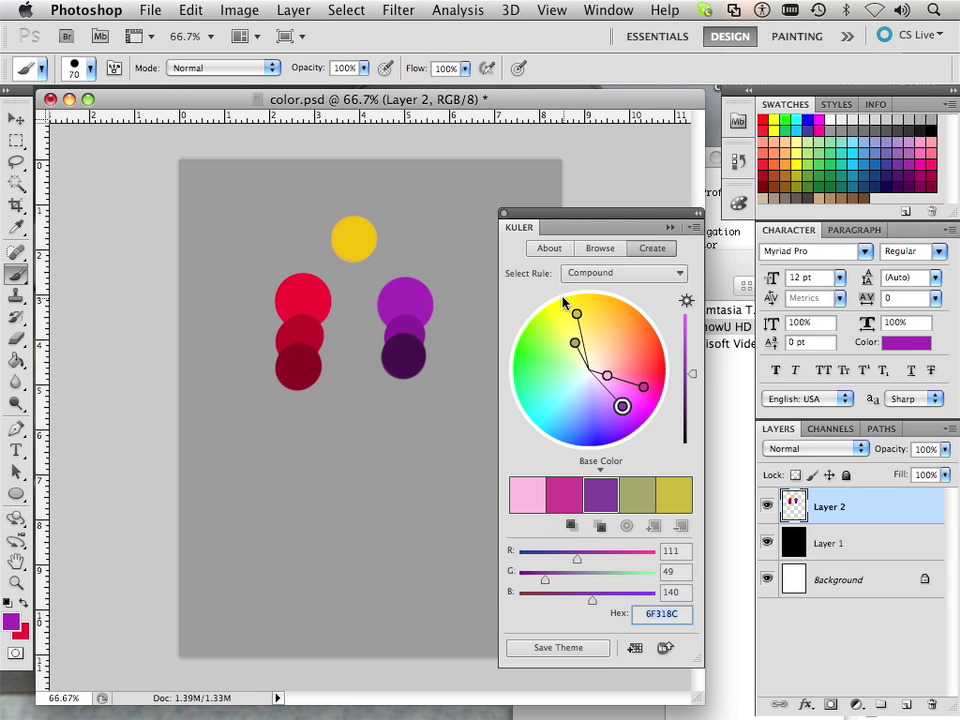
left_click(583, 274)
left_click(595, 357)
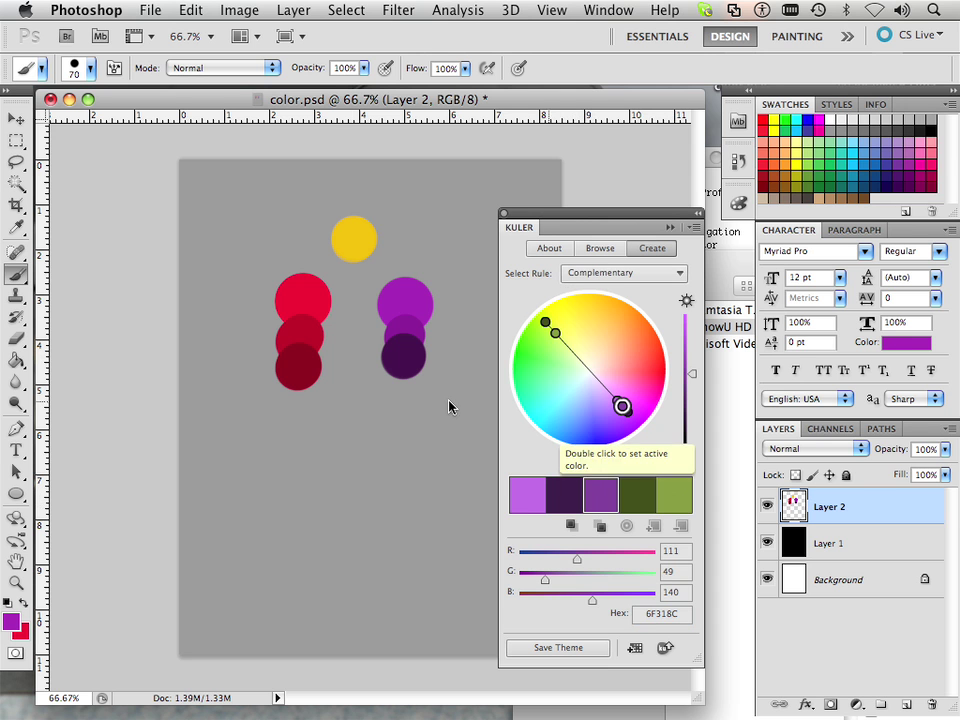
left_click(315, 303, "alt")
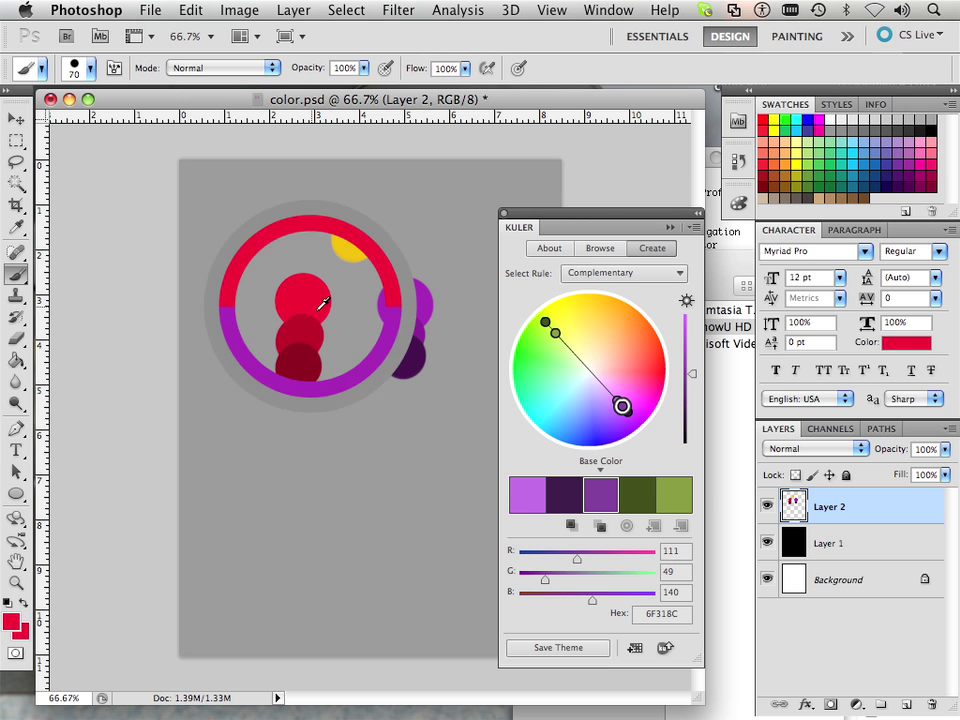
left_click(572, 527)
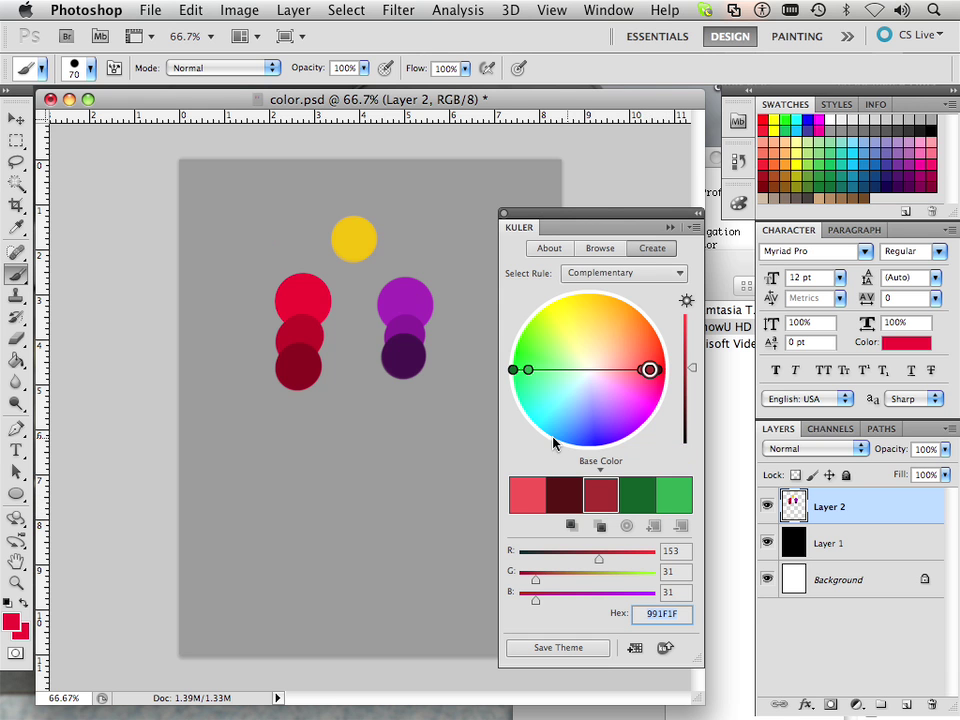
Rebase the theme on the purple circle and shift its complementary colours toward green
left_click(398, 292, "alt")
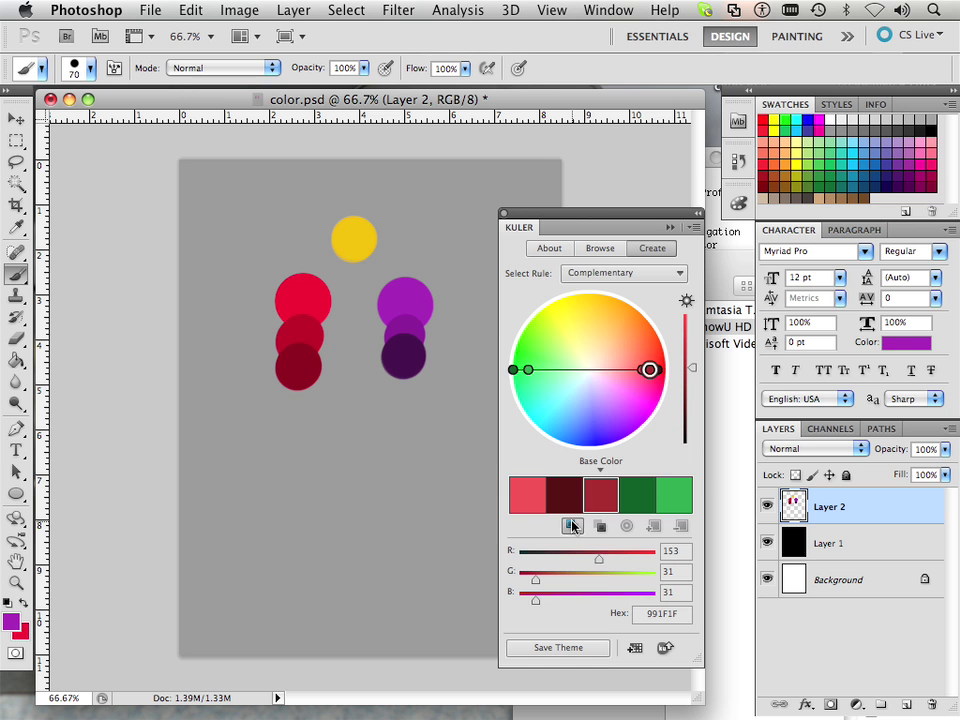
left_click(571, 525)
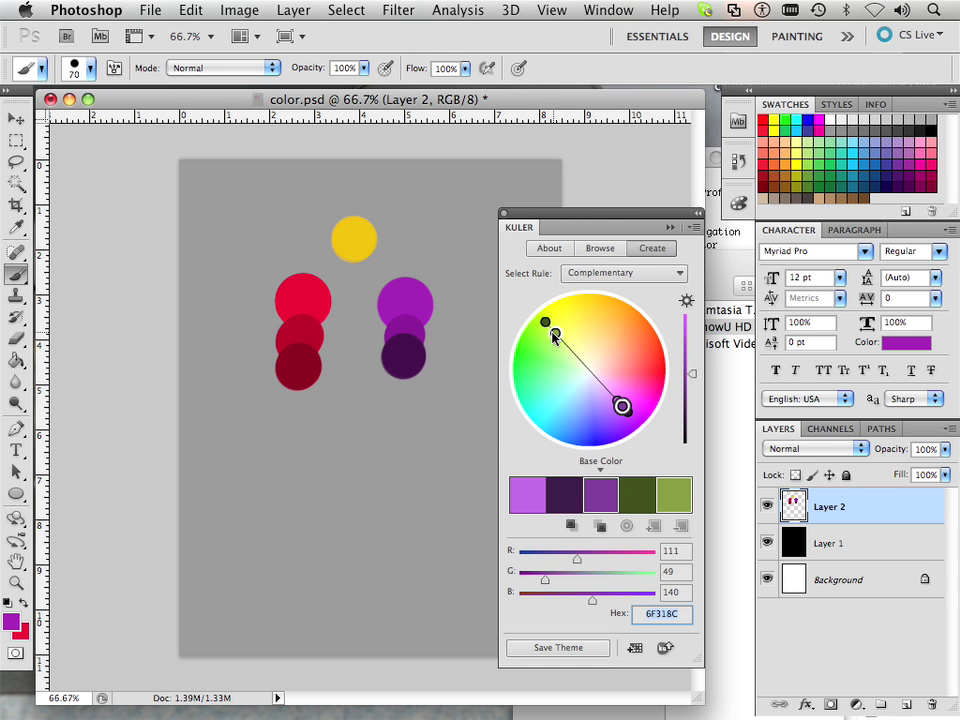
left_click_drag(553, 331, 537, 347)
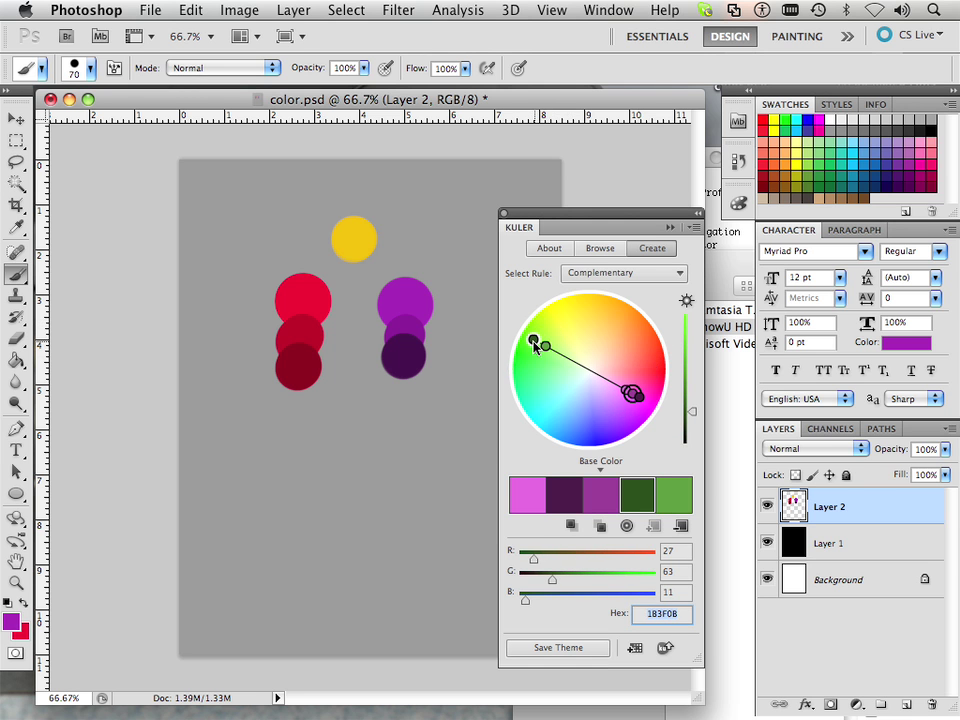
left_click(664, 492)
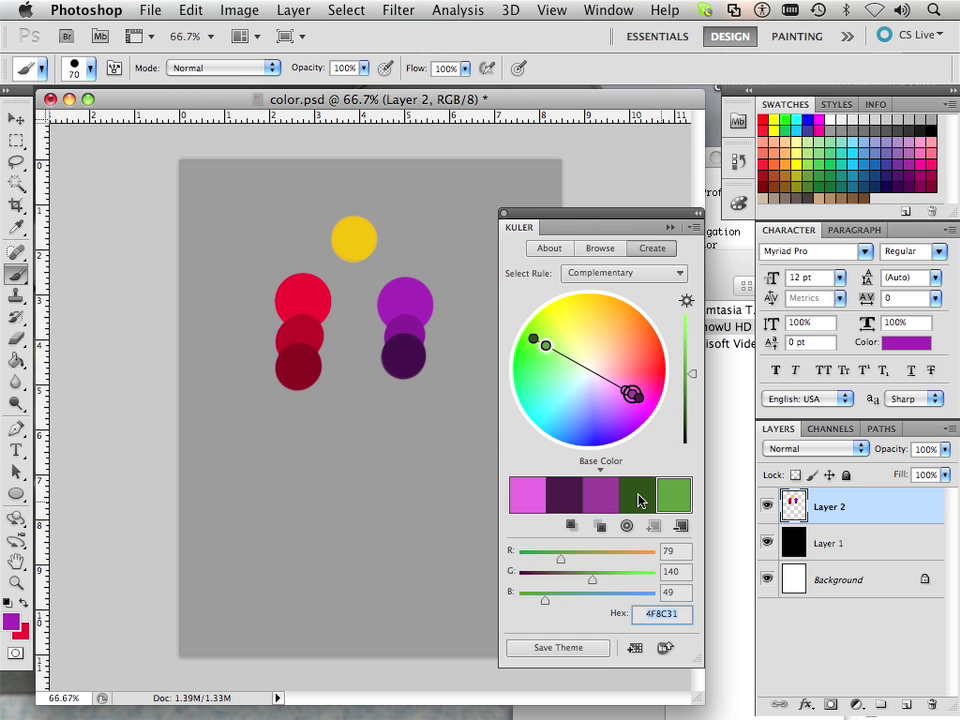
Paint a purple dab below the circles, then cover it with green 4F8C31
left_click(351, 396)
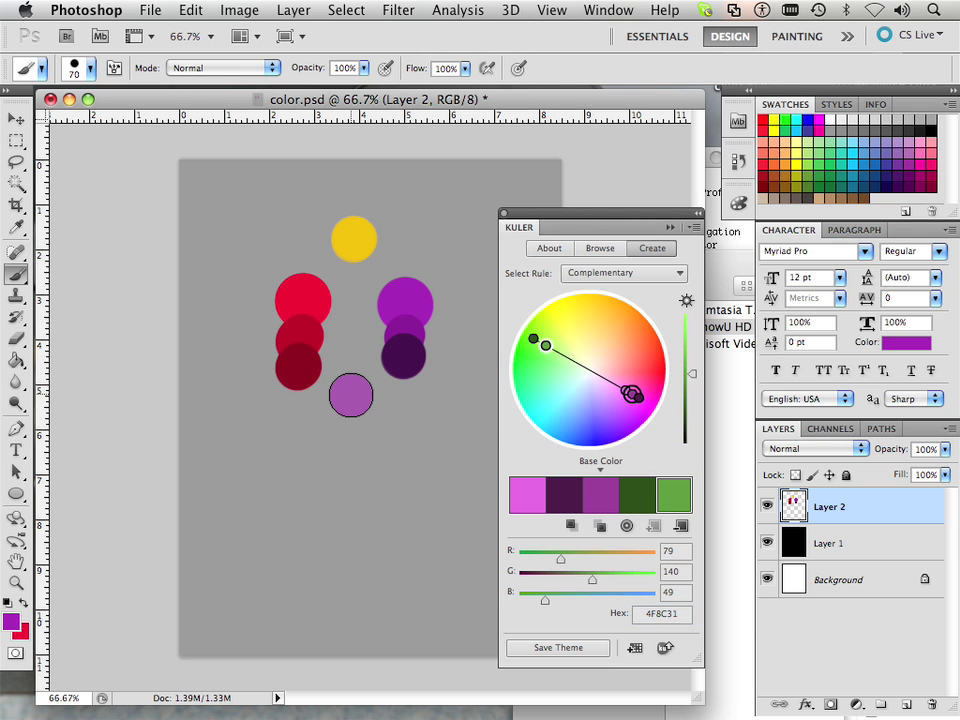
left_click(675, 501)
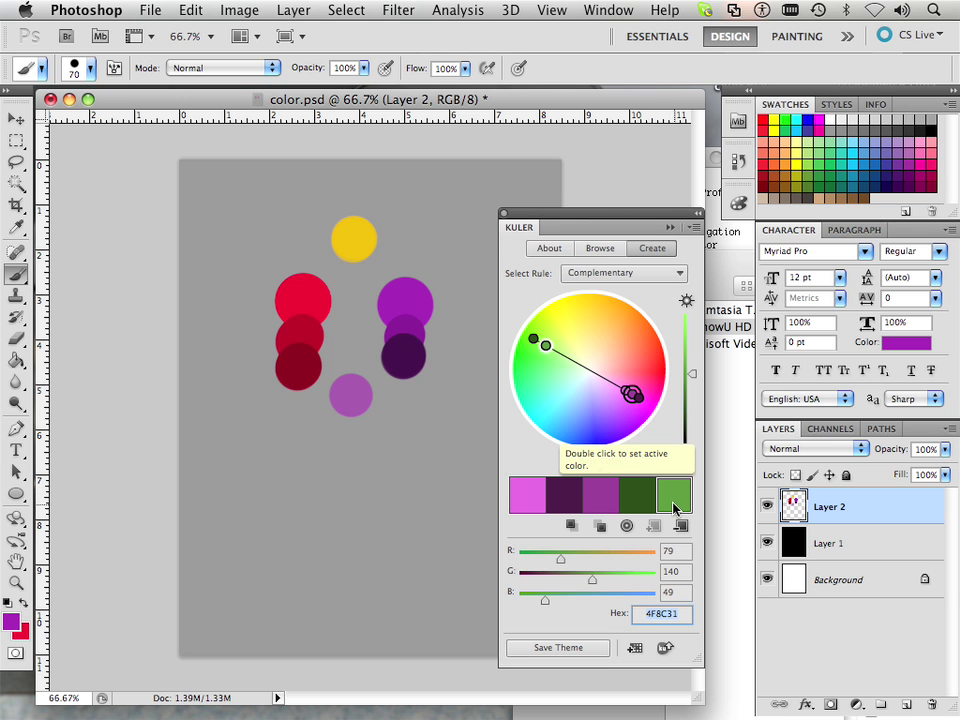
double_click(676, 502)
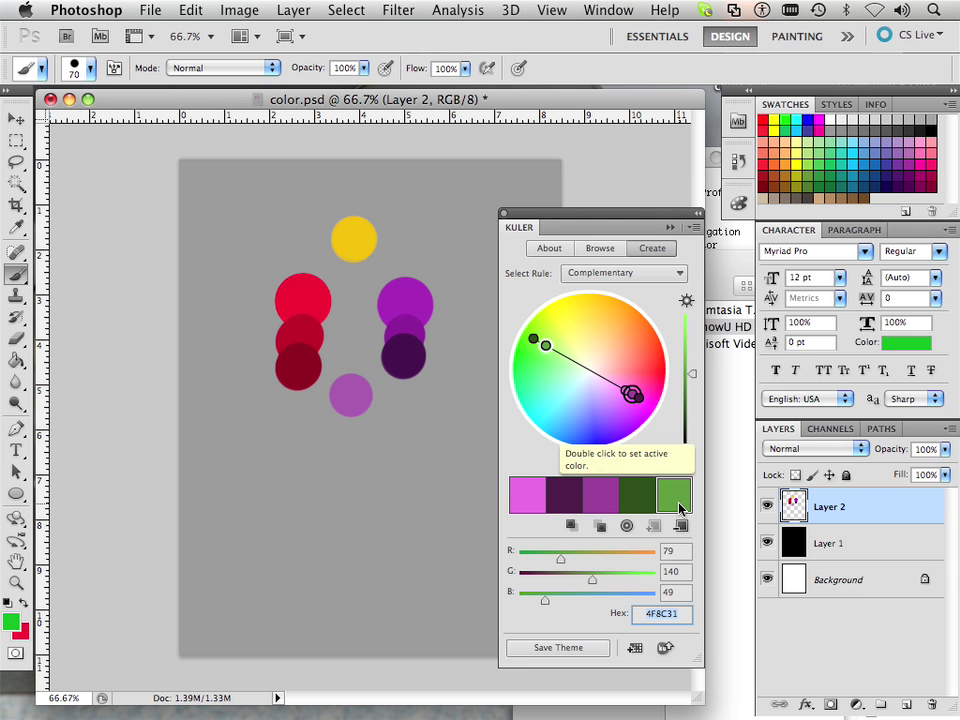
left_click(350, 398)
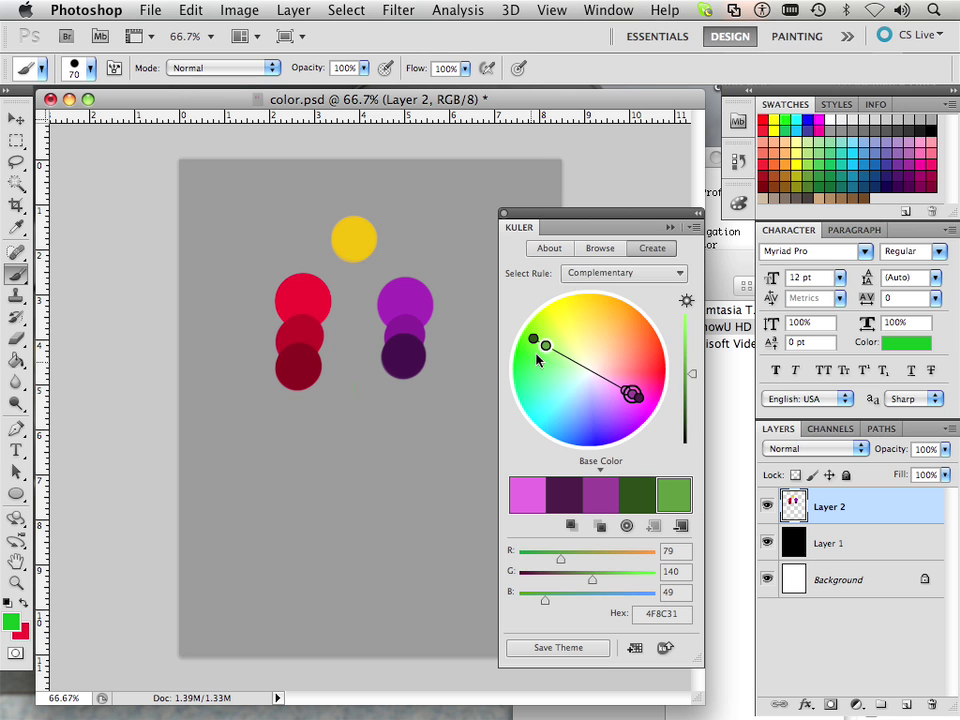
Switch Kuler to the Triad rule and rotate it to a blue, olive and lime set
left_click(580, 275)
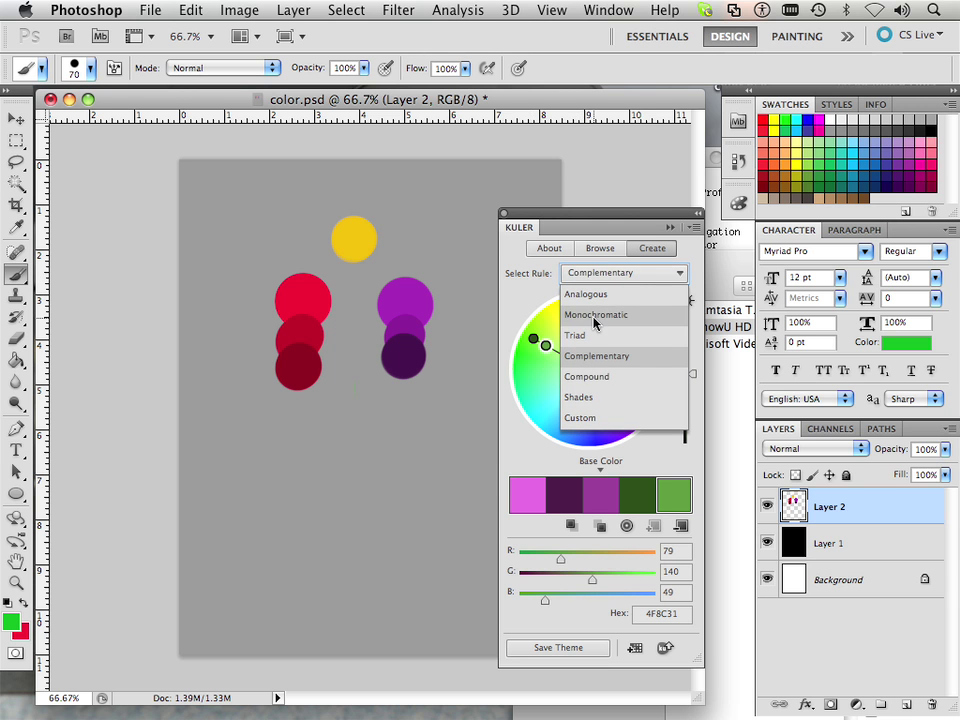
left_click(587, 340)
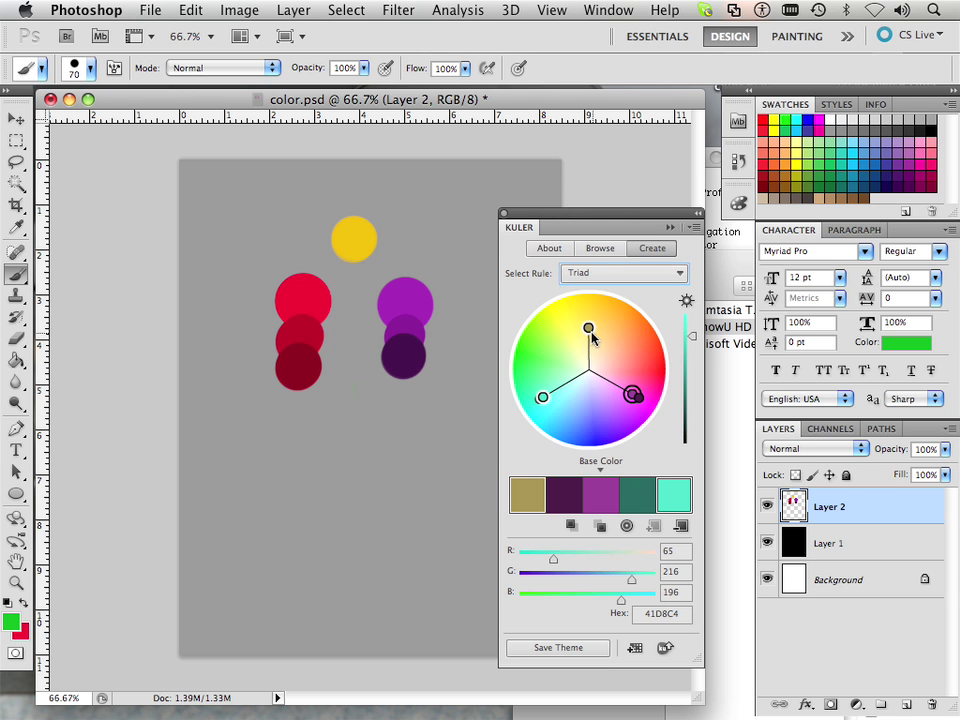
left_click_drag(594, 330, 553, 328)
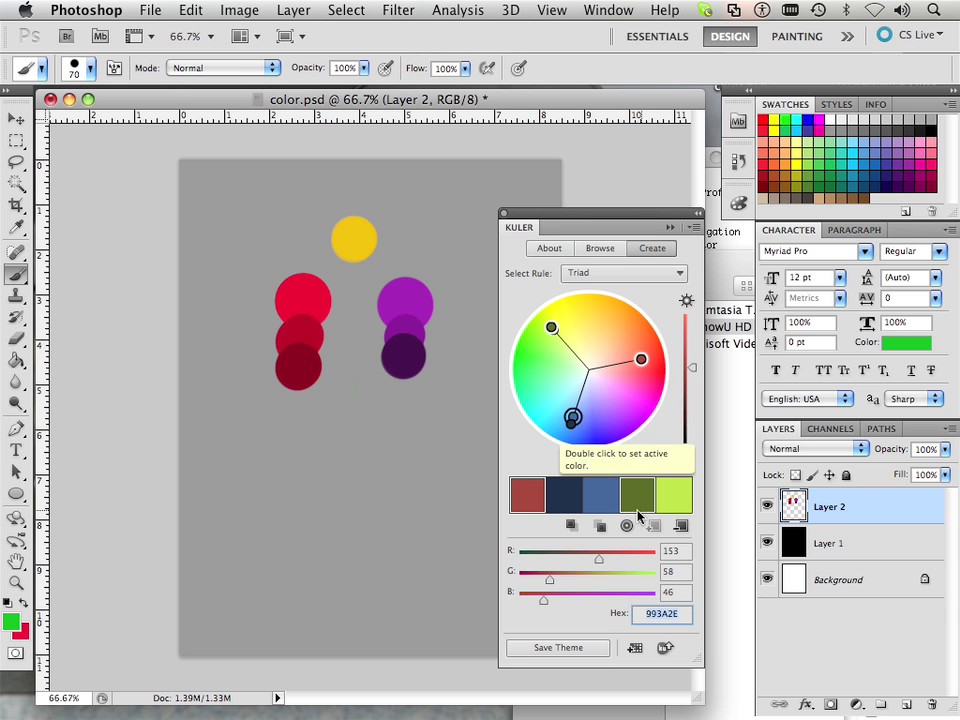
Paint a blue dab at the lower left of the canvas
left_click(598, 505)
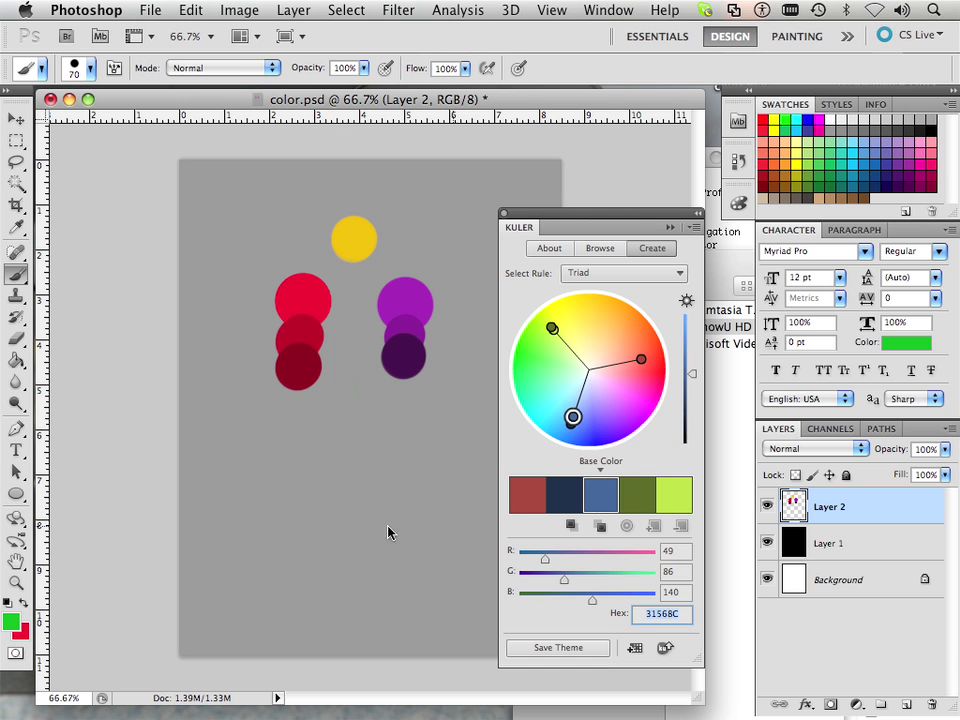
left_click(256, 537)
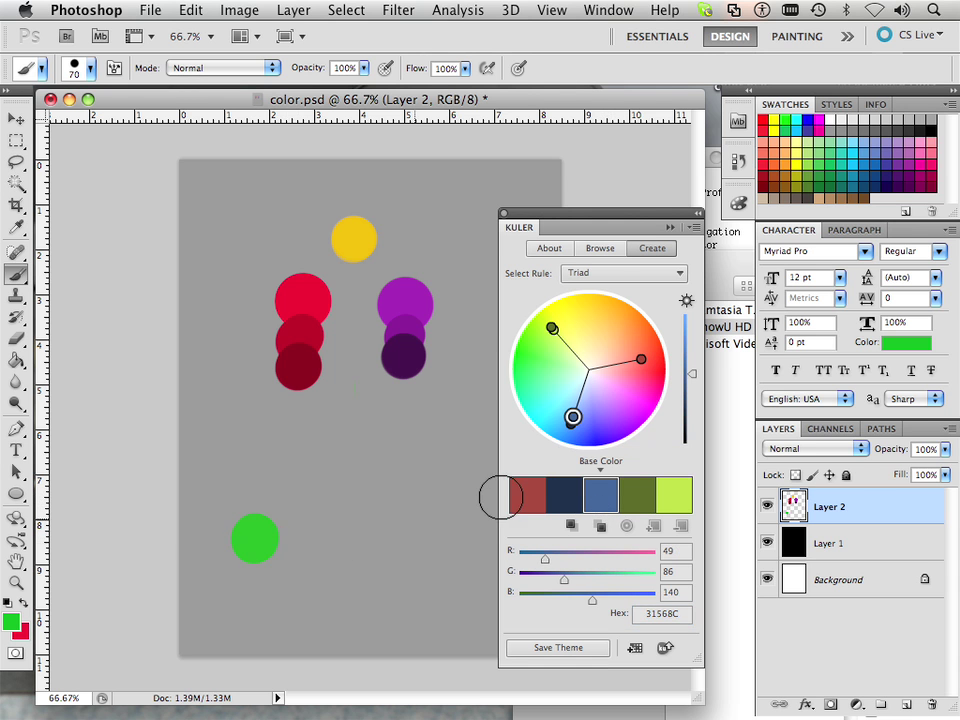
double_click(596, 491)
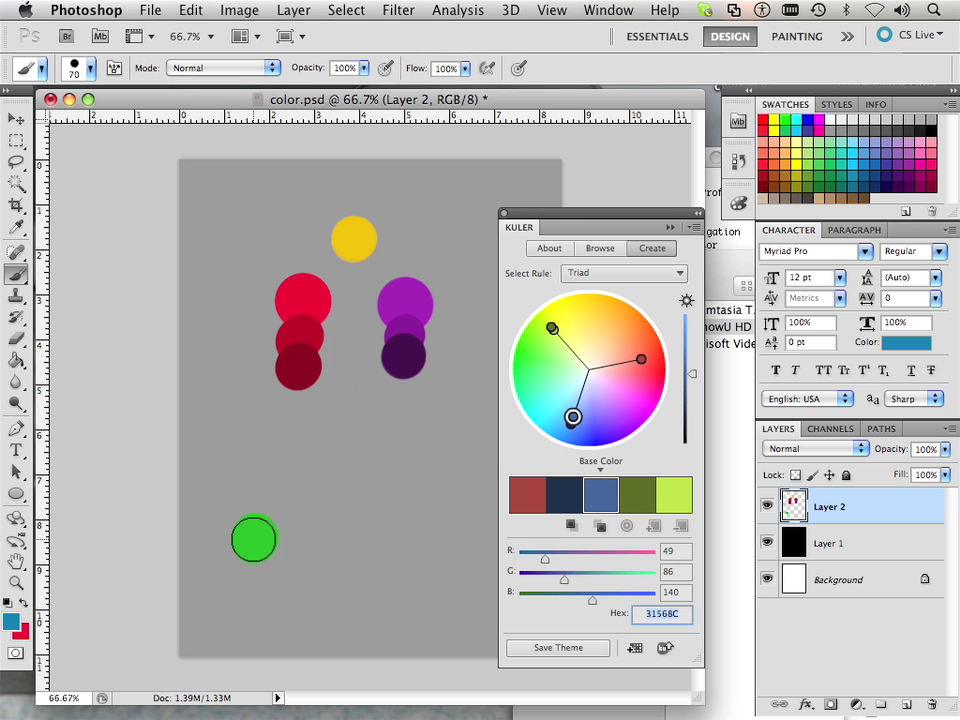
left_click(253, 538)
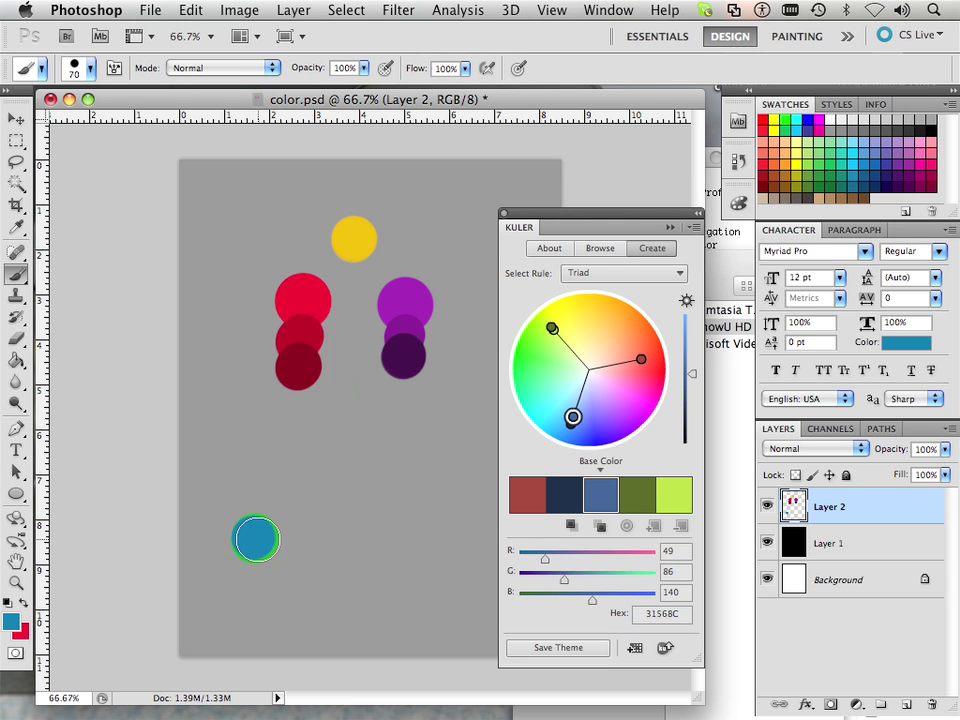
left_click_drag(253, 536, 249, 545)
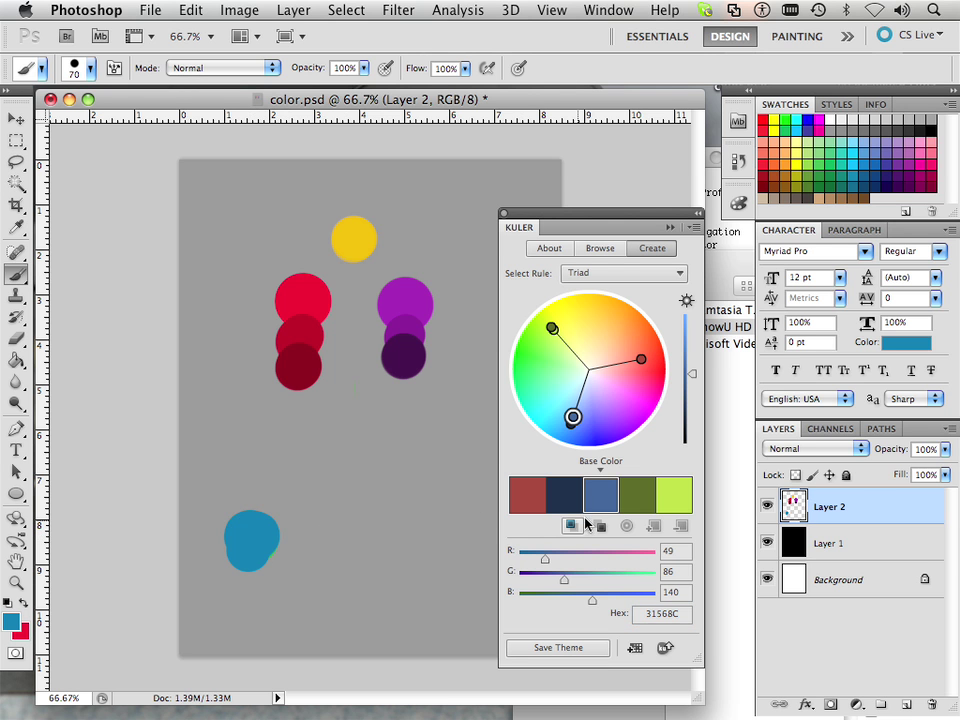
Add olive and lime dabs along the bottom, to the right of the blue one
double_click(630, 500)
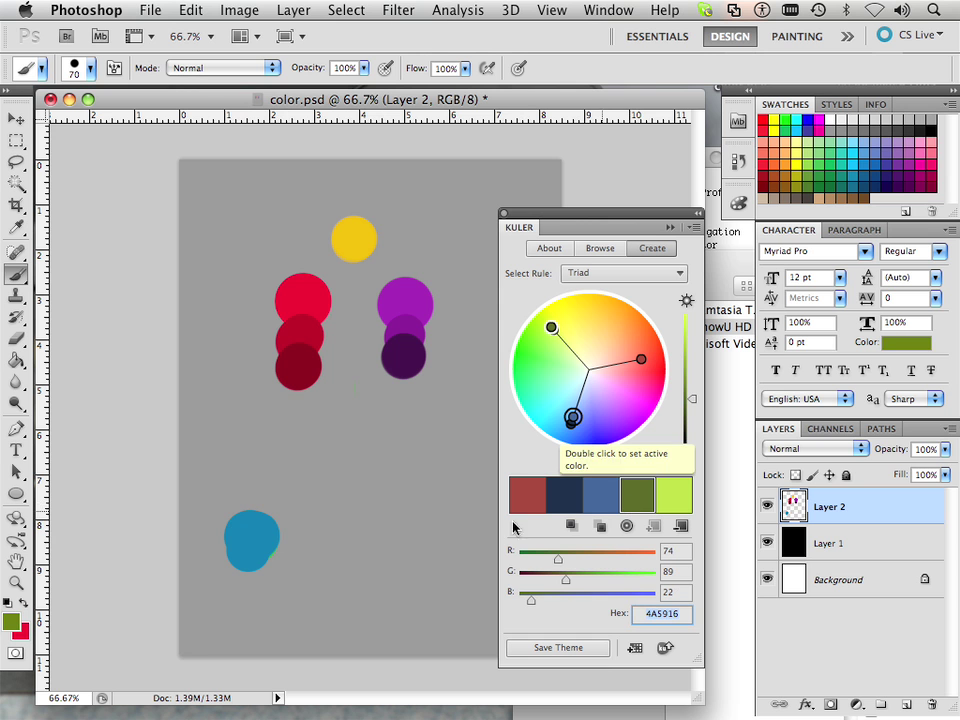
left_click(337, 547)
double_click(672, 497)
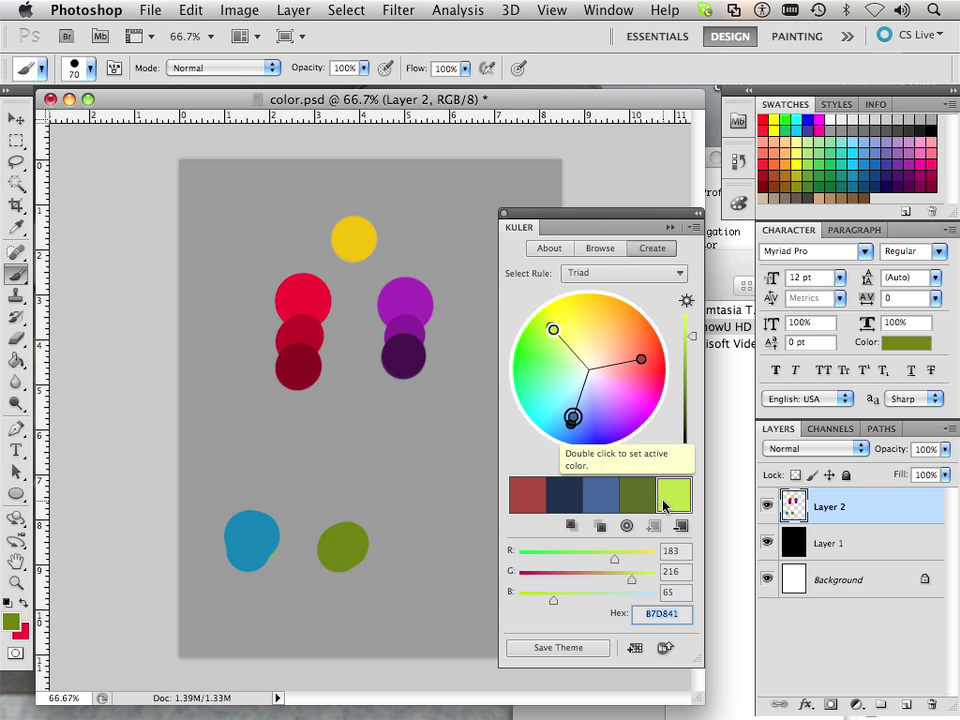
left_click(424, 550)
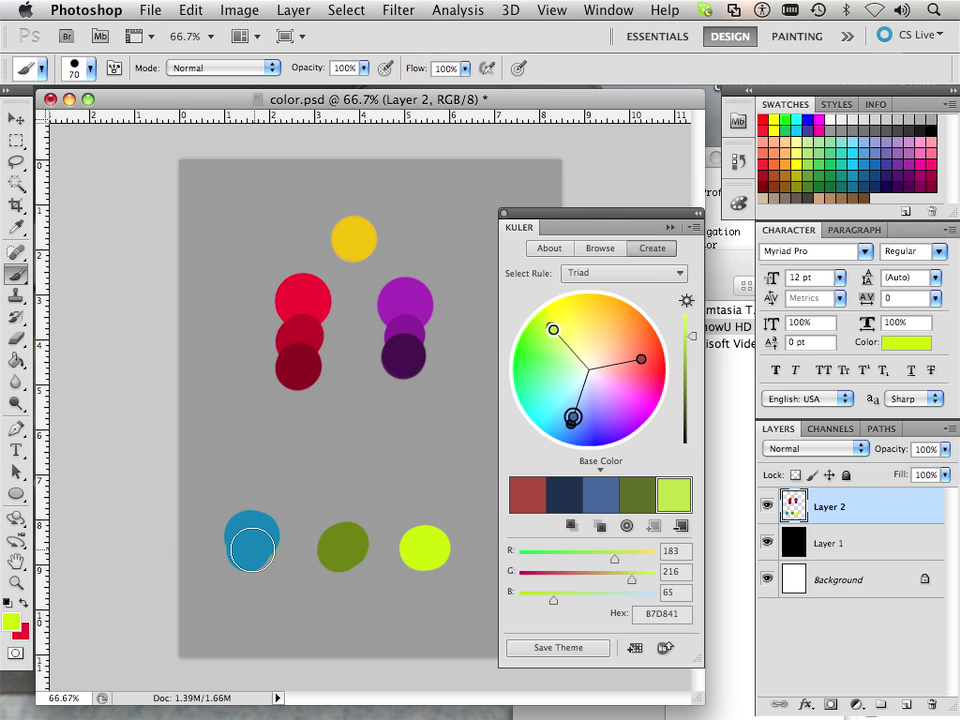
Sample the blue circle's colour and bring up the Color panel
left_click(262, 539, "alt")
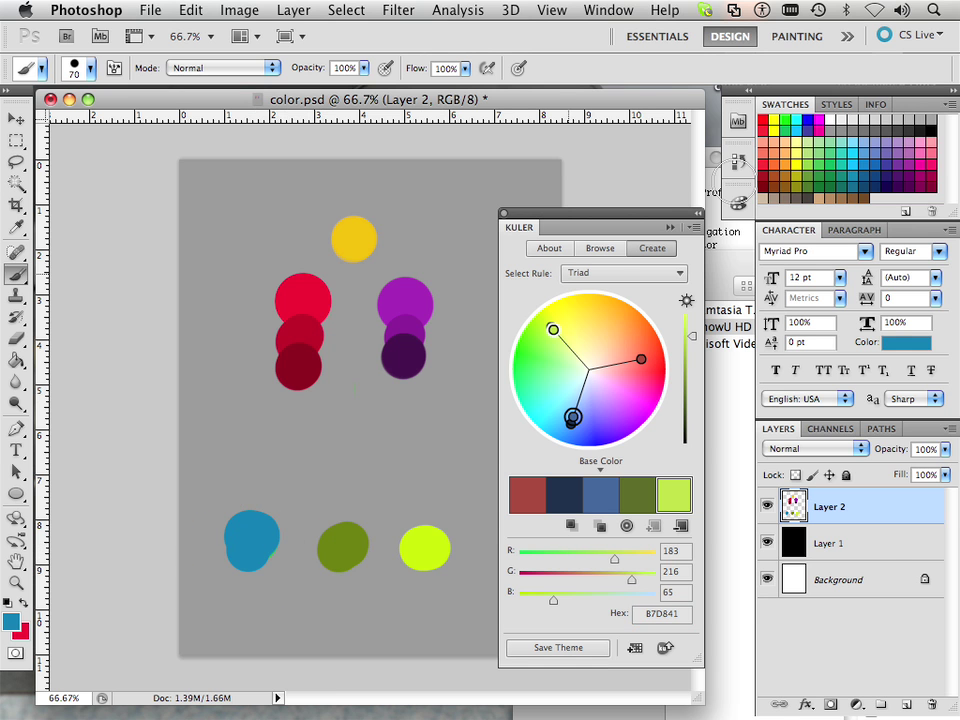
left_click(947, 106)
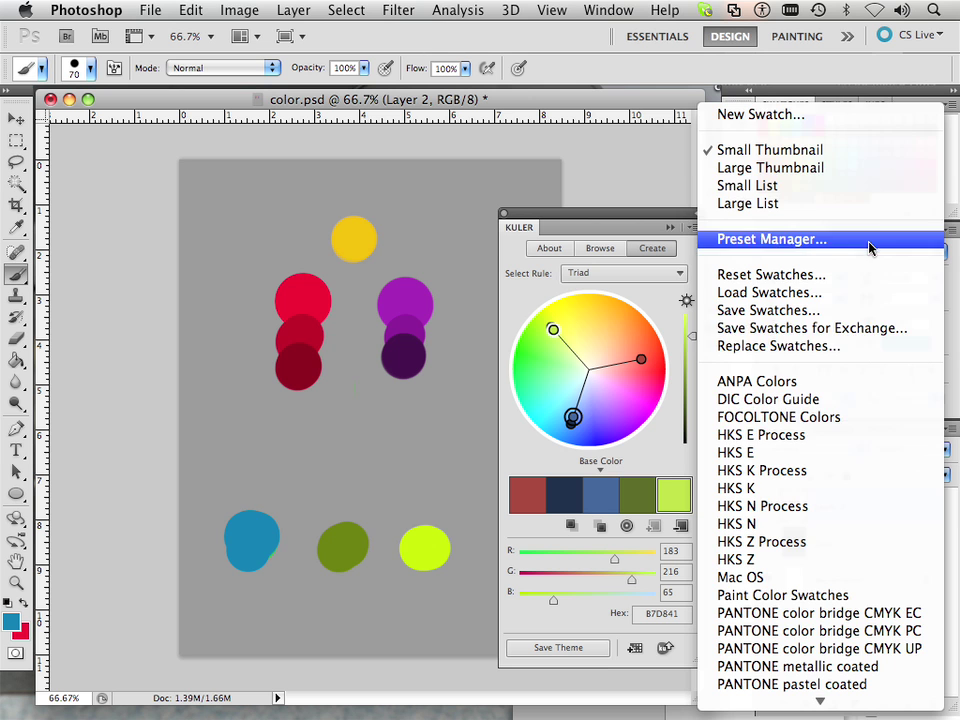
left_click(842, 66)
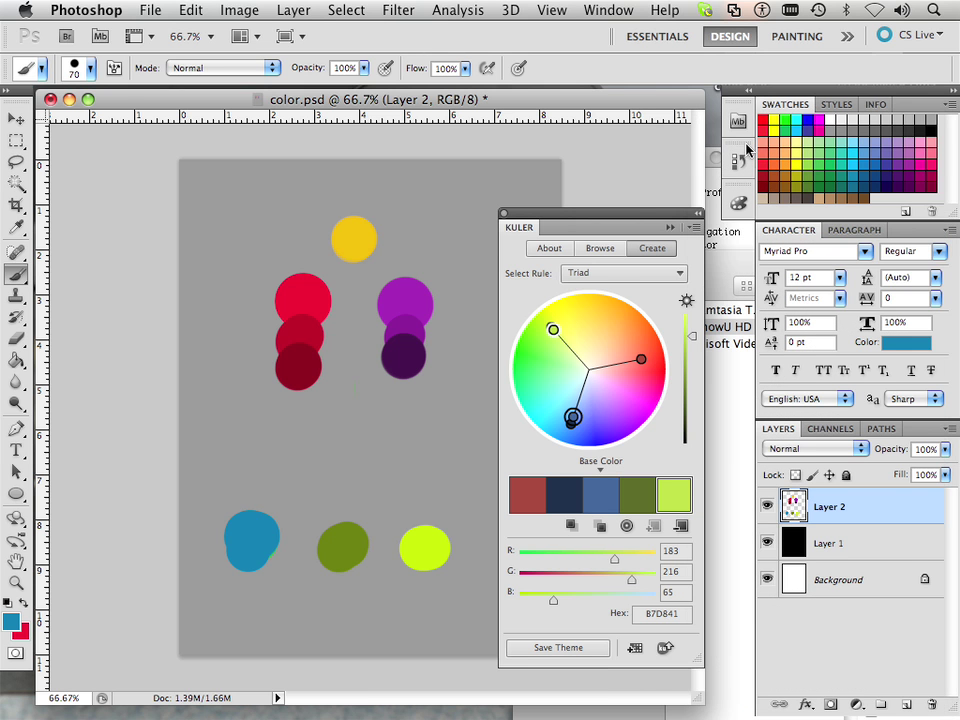
left_click(604, 10)
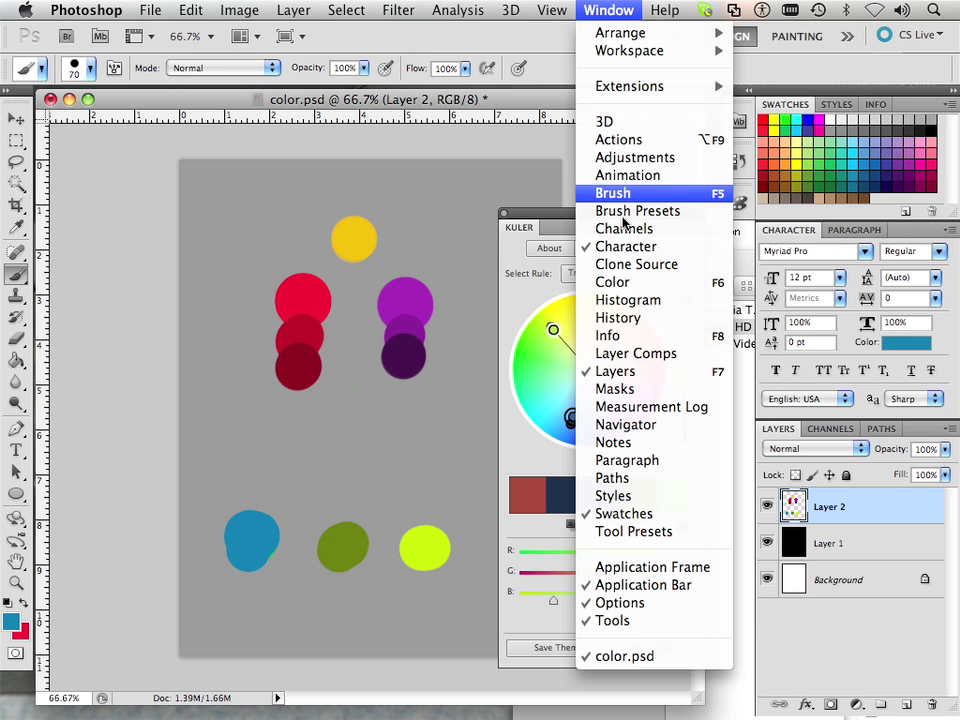
left_click(624, 284)
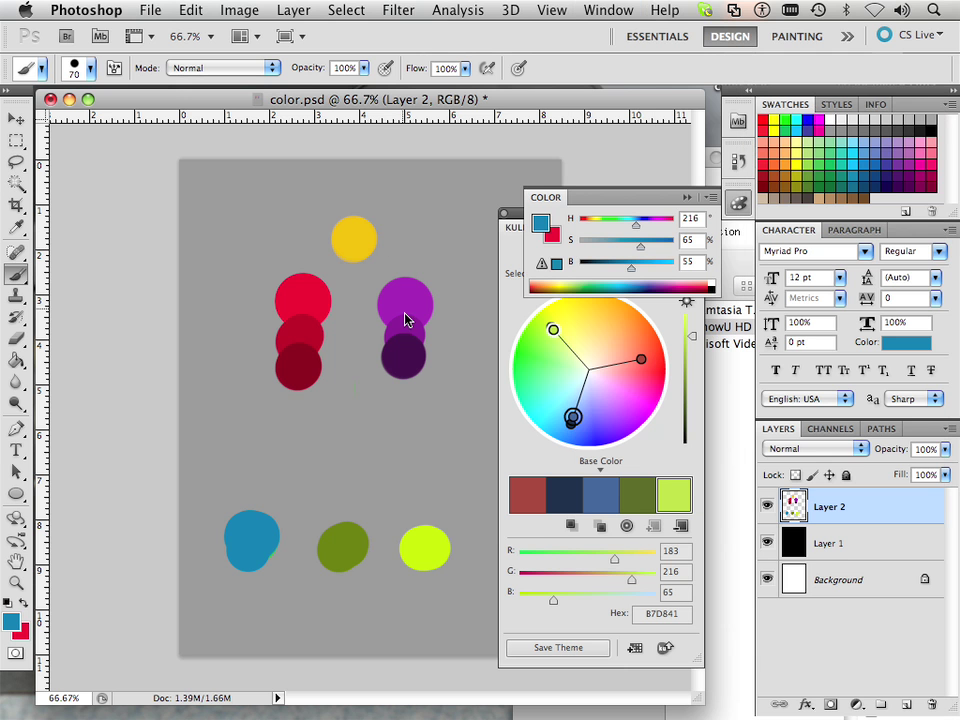
Lower the sampled blue's brightness and paint a dark teal dab over the blue circle
left_click(260, 528, "alt")
left_click_drag(630, 270, 614, 278)
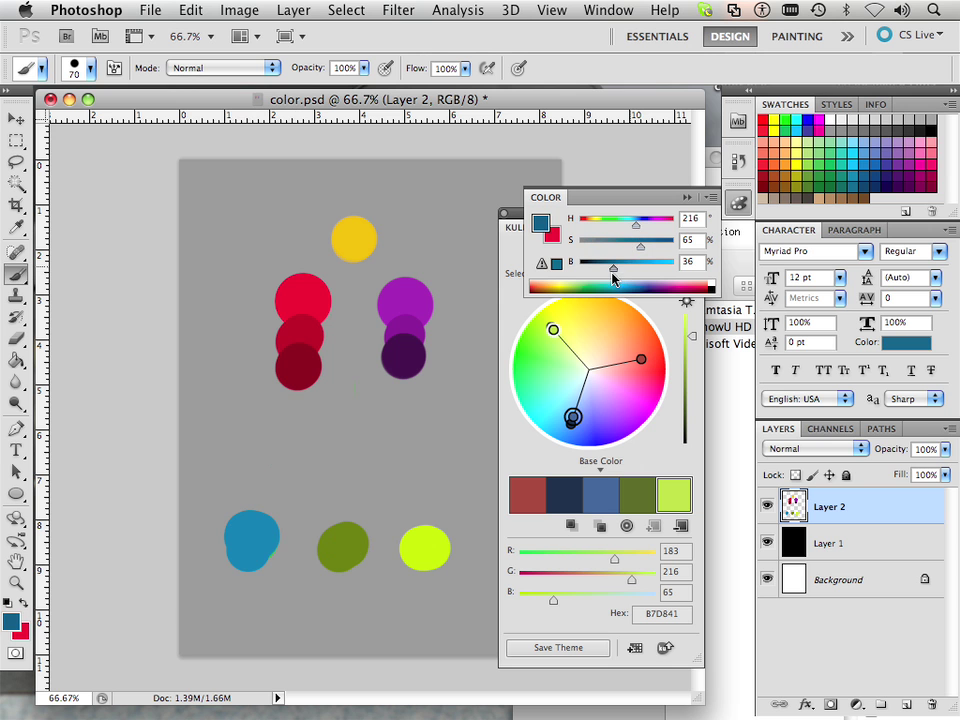
left_click(245, 562)
left_click(252, 565)
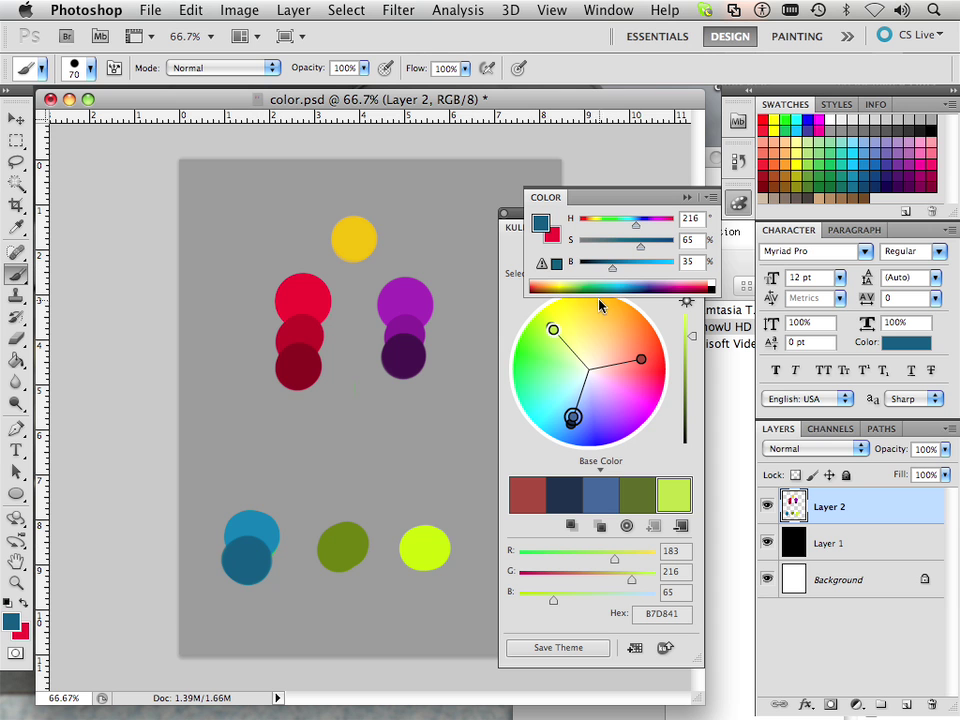
Raise brightness to 84 and paint a bright blue dot, then undo it
left_click(616, 268)
left_click(657, 270)
left_click(261, 508)
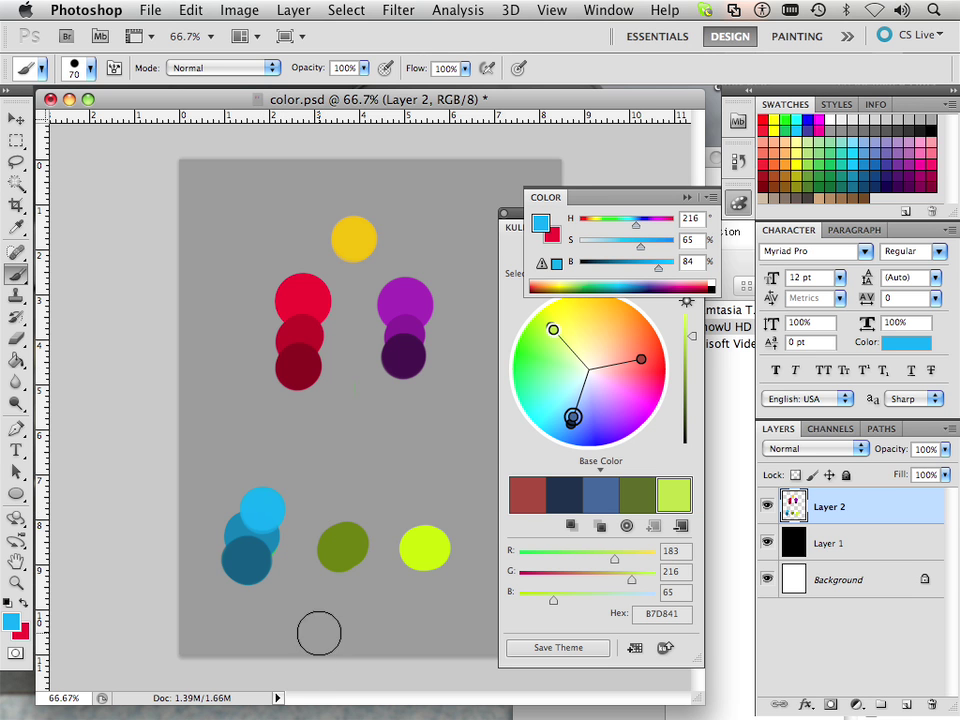
key("super+z")
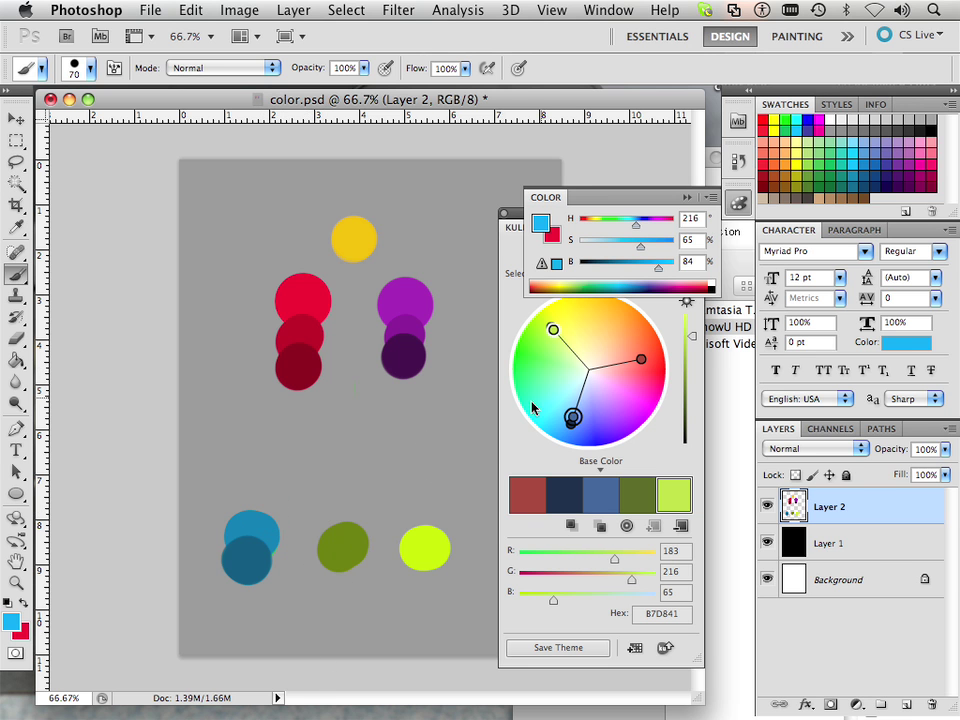
Paint a darker olive circle below the olive one and a brighter lime circle above the lime
left_click(350, 545, "alt")
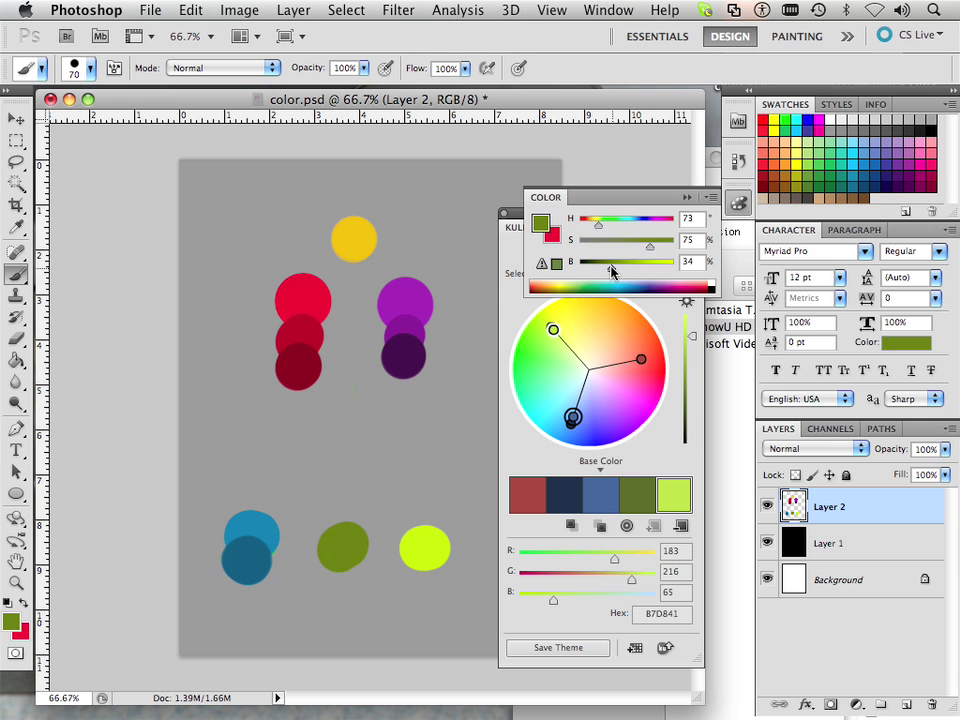
left_click(337, 573)
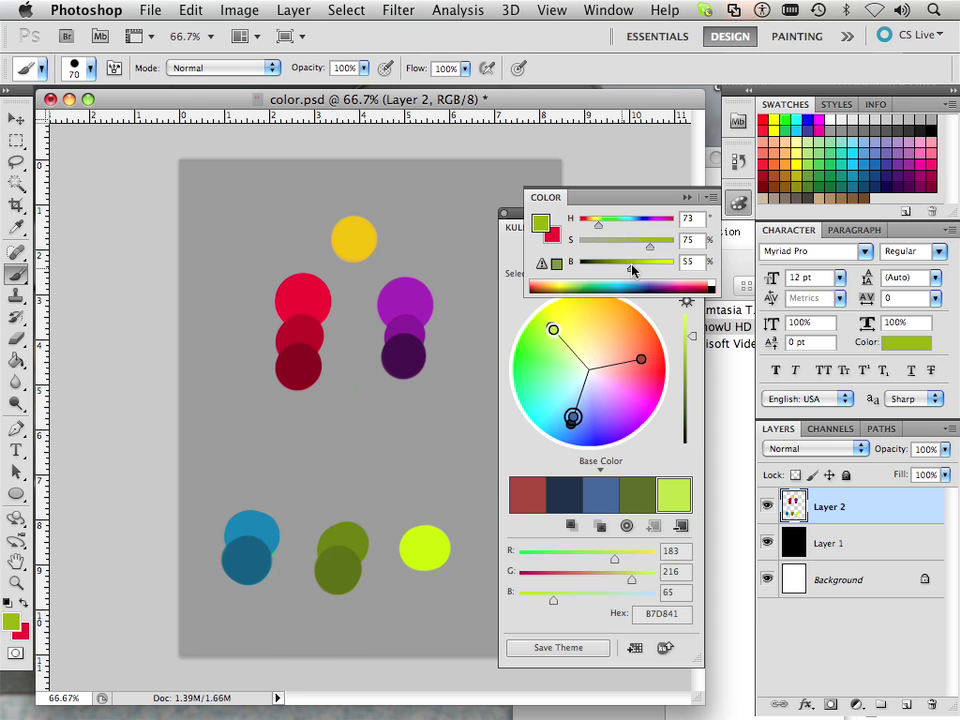
left_click(431, 545, "alt")
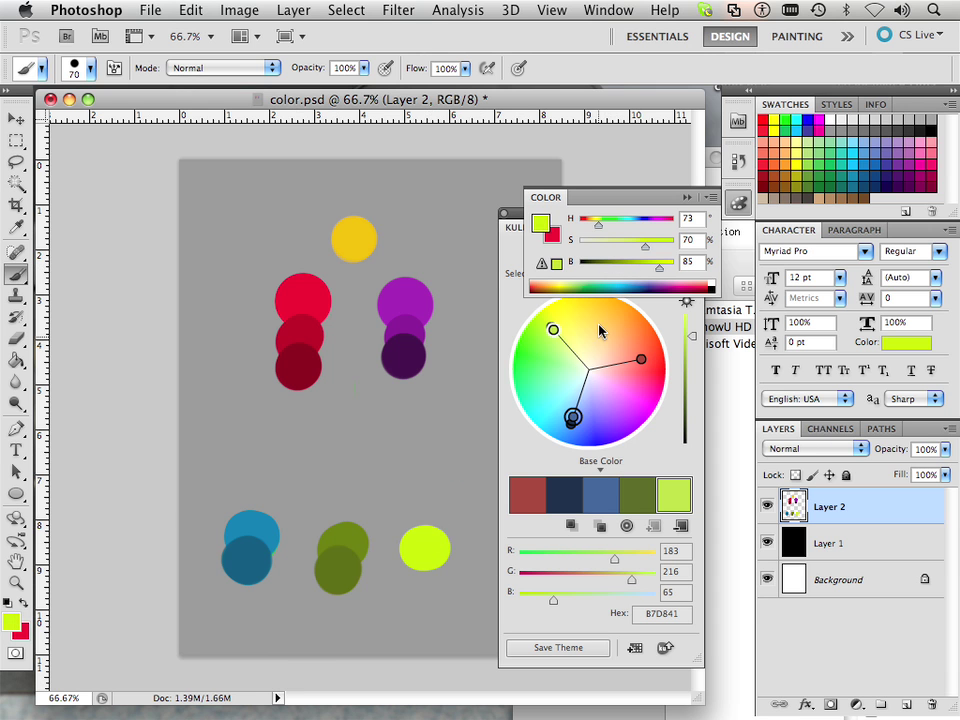
left_click_drag(650, 260, 669, 275)
left_click(428, 523)
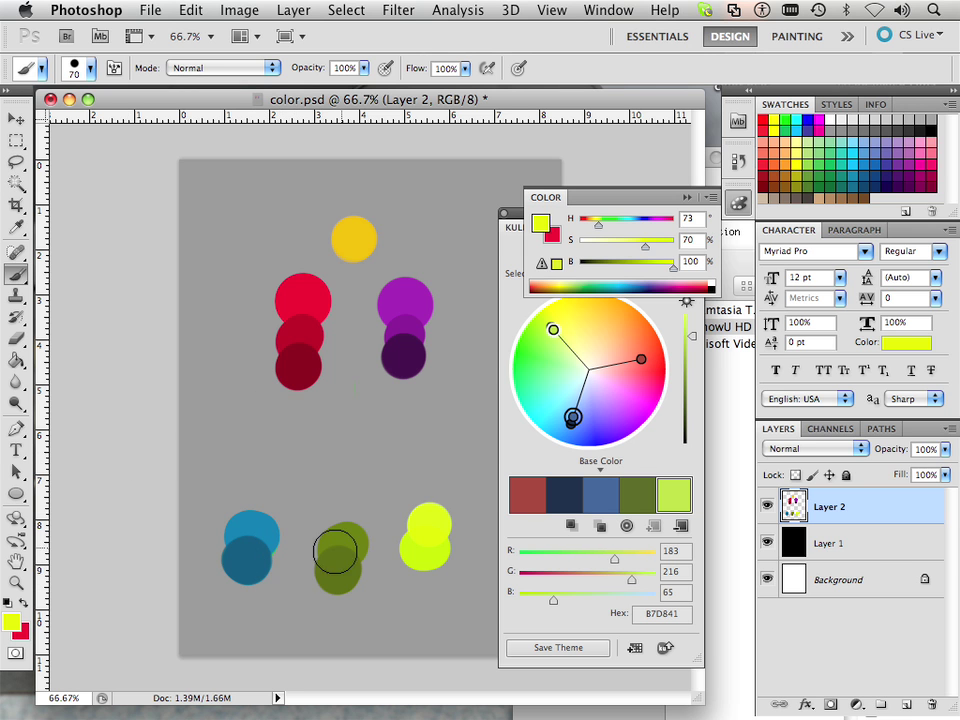
Marquee-select the pair of blue circles and move them right onto the olive circles
left_click(17, 119)
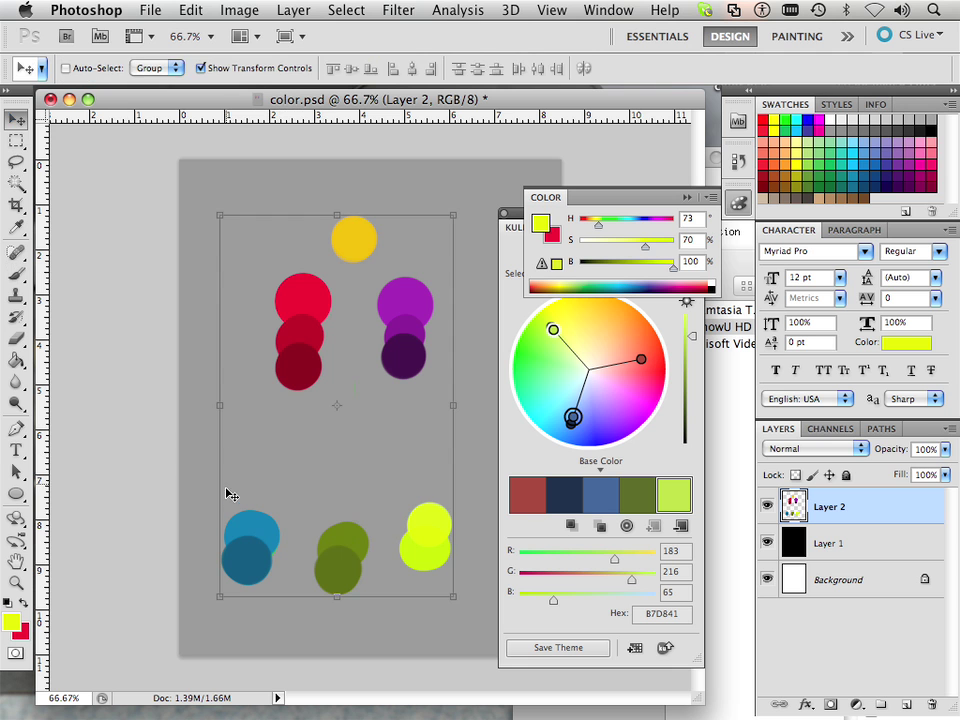
left_click(17, 141)
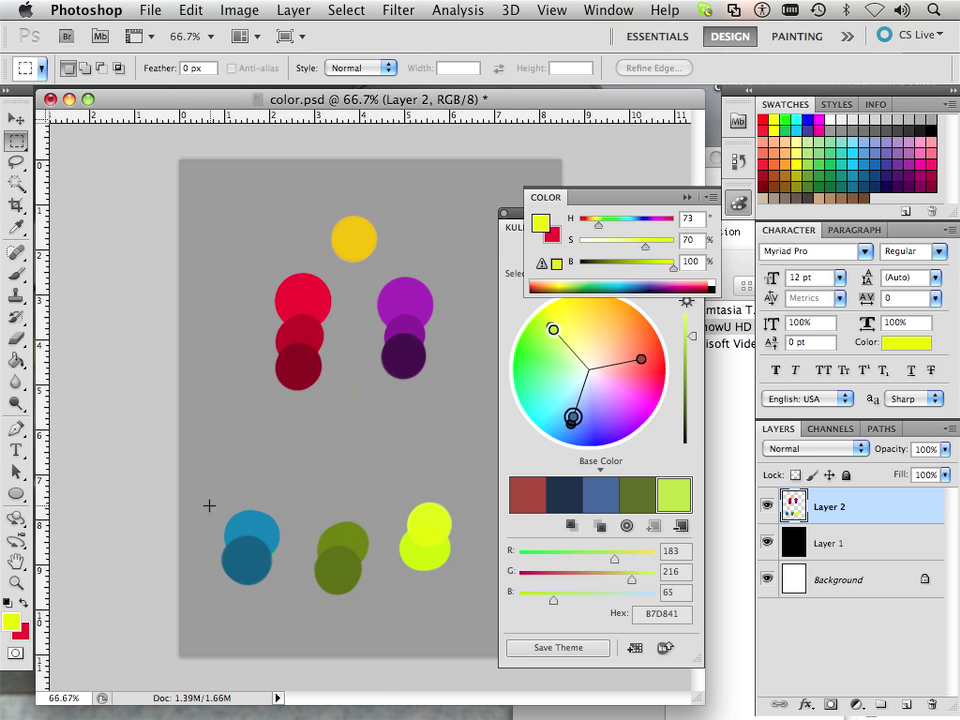
left_click_drag(251, 568, 301, 569)
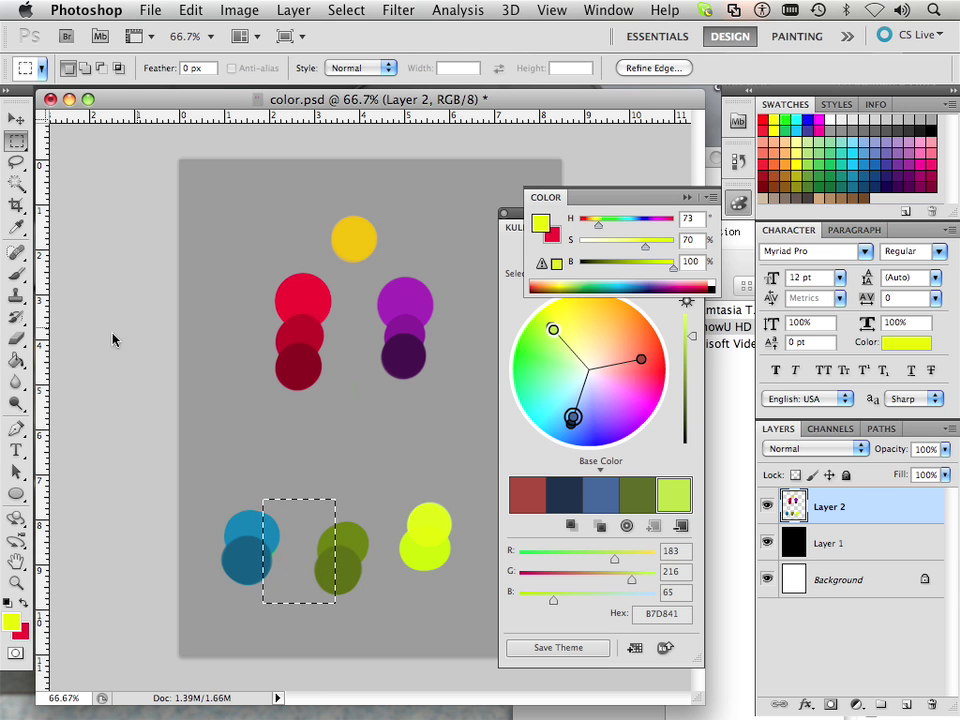
left_click(17, 118)
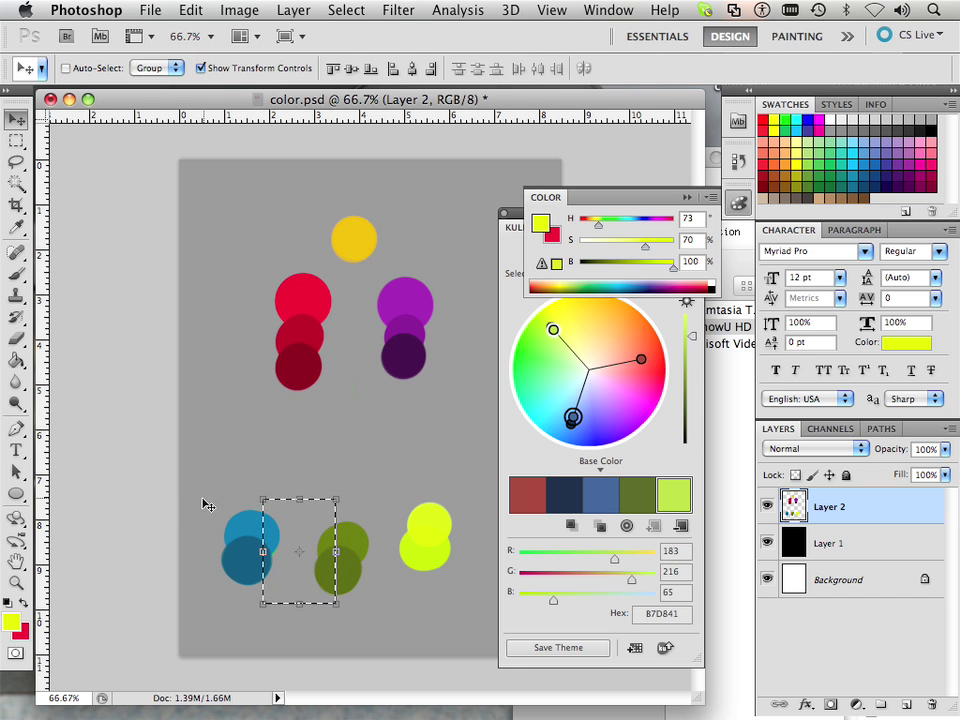
key("m")
key("ctrl+d")
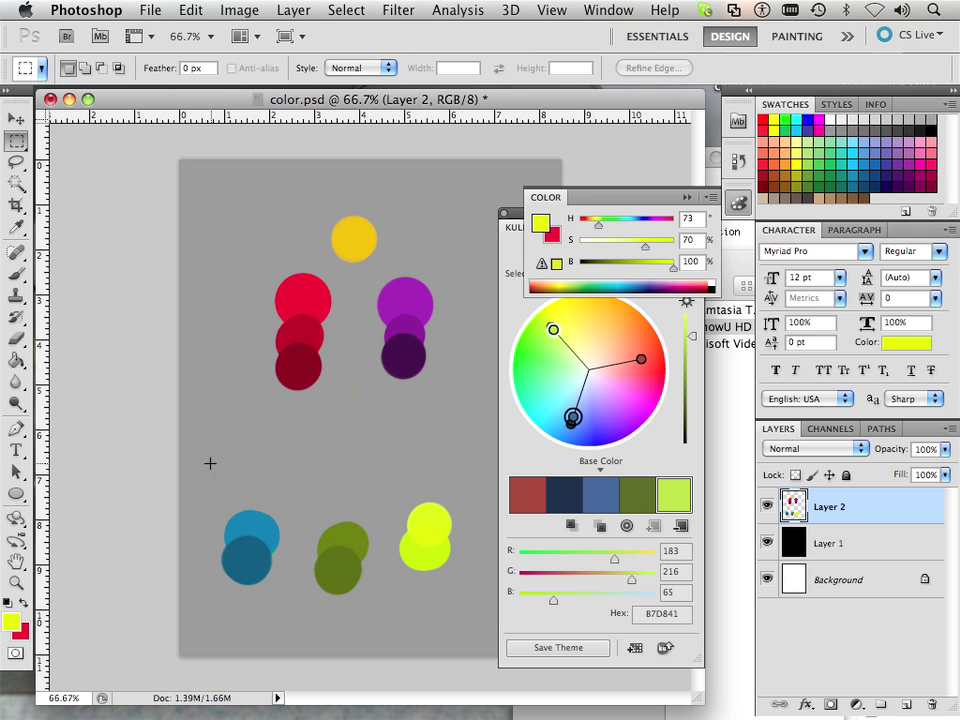
left_click_drag(292, 617, 291, 617)
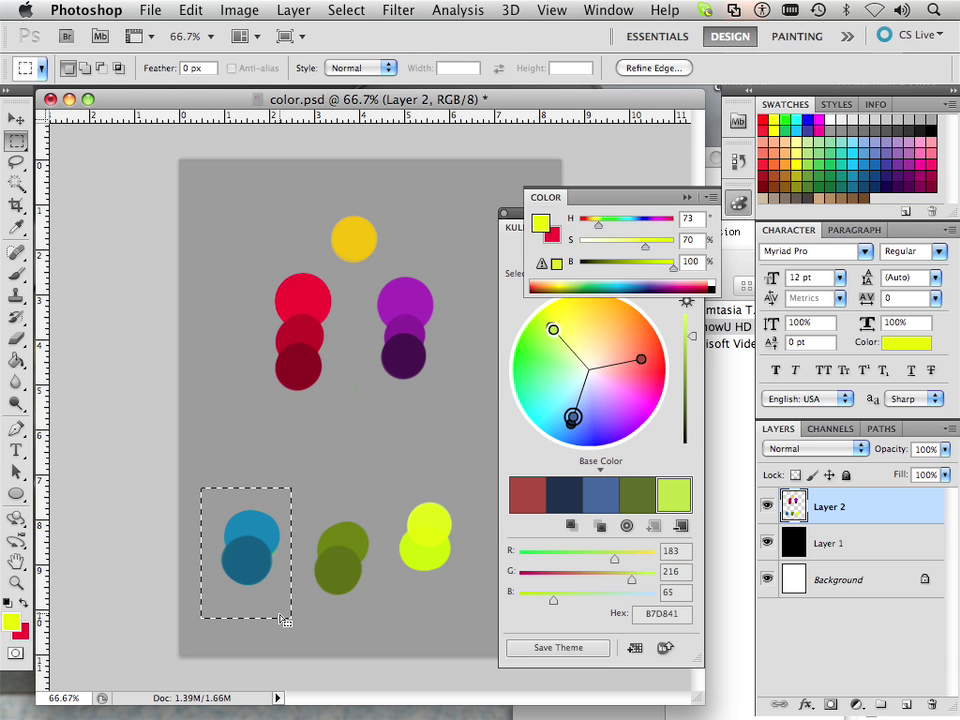
key("v")
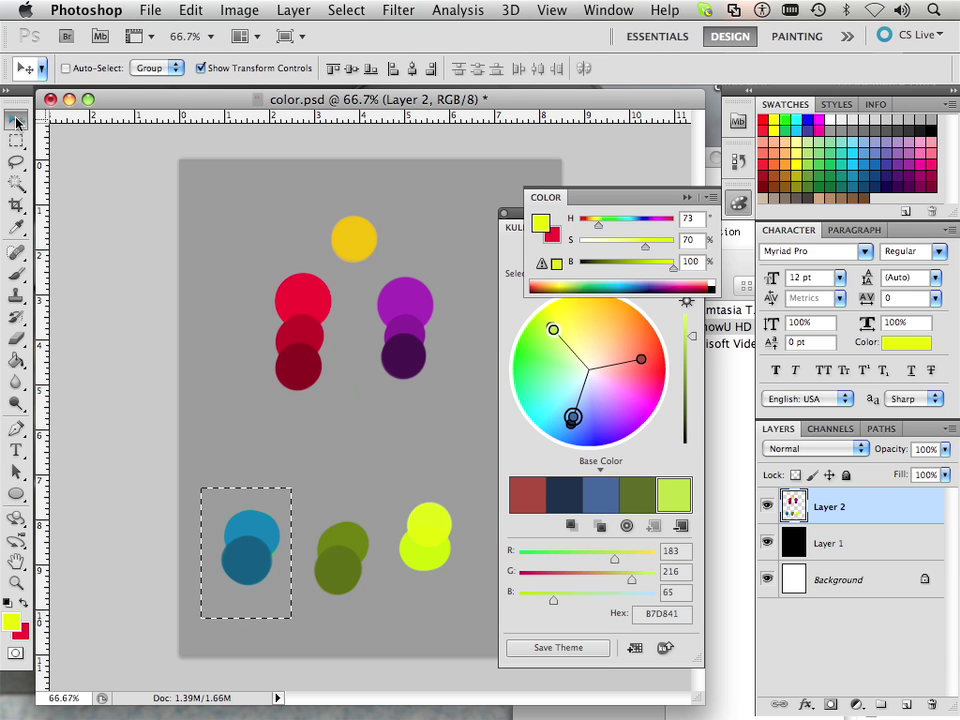
left_click_drag(251, 527, 267, 516)
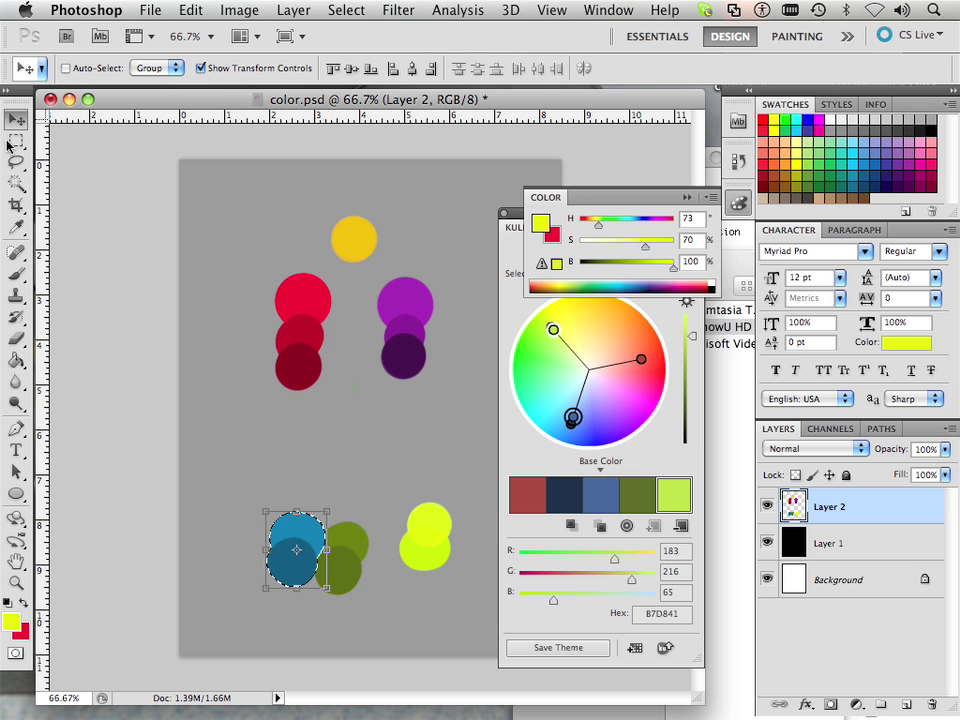
Switch to the Smudge tool and deselect the blue circles
left_click(19, 403)
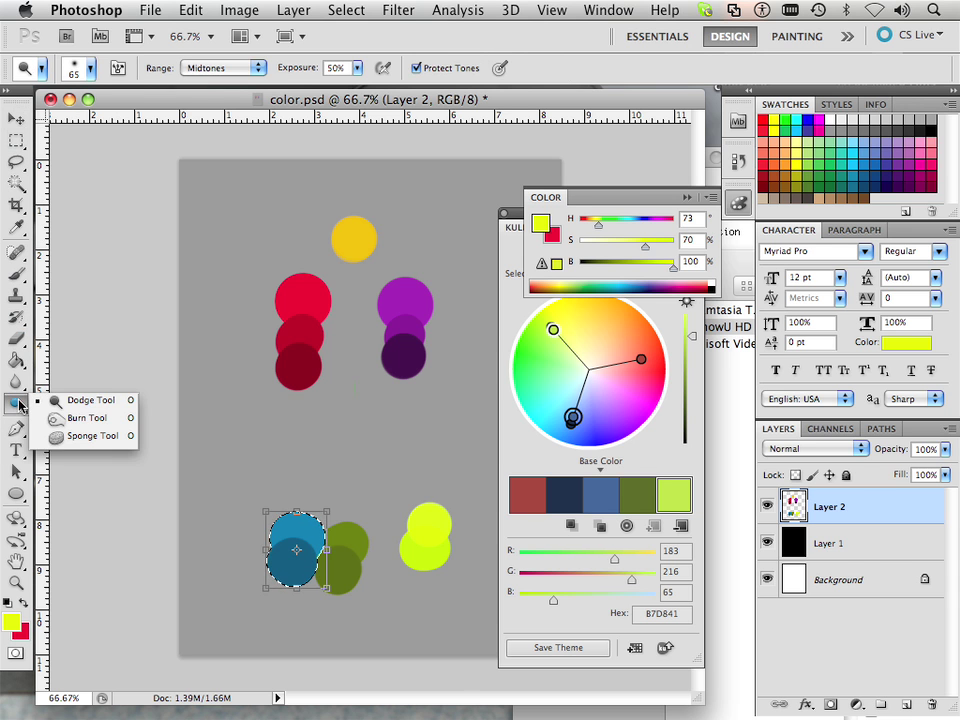
left_click(16, 386)
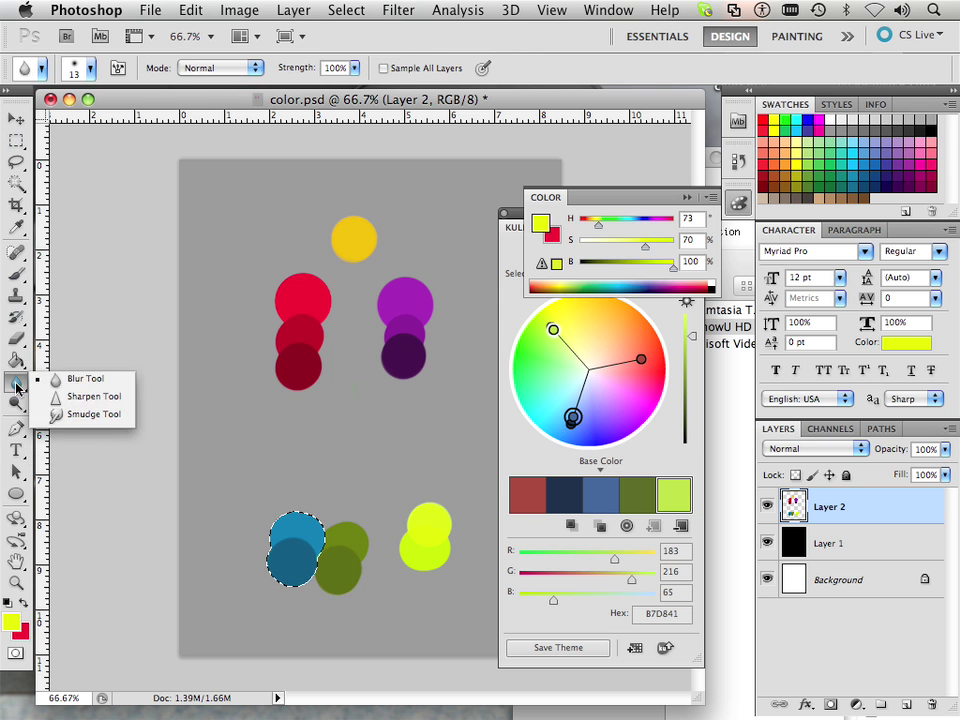
left_click(62, 413)
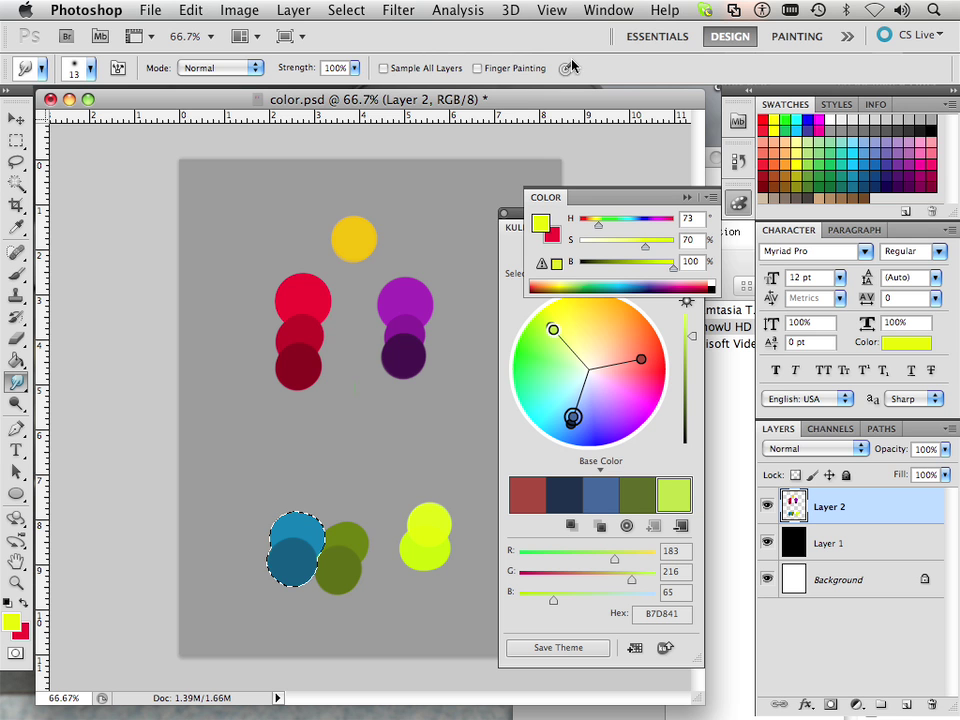
left_click(352, 12)
left_click(365, 54)
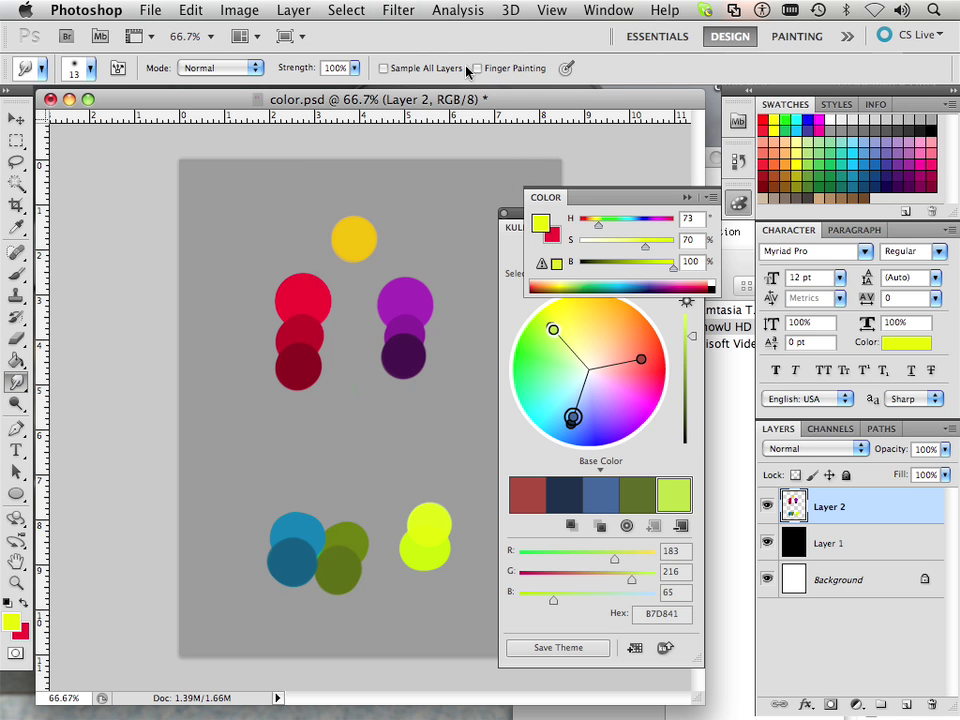
Show the Brush panel's scattering settings and enlarge the smudge brush to 35 px
left_click(605, 11)
left_click(611, 193)
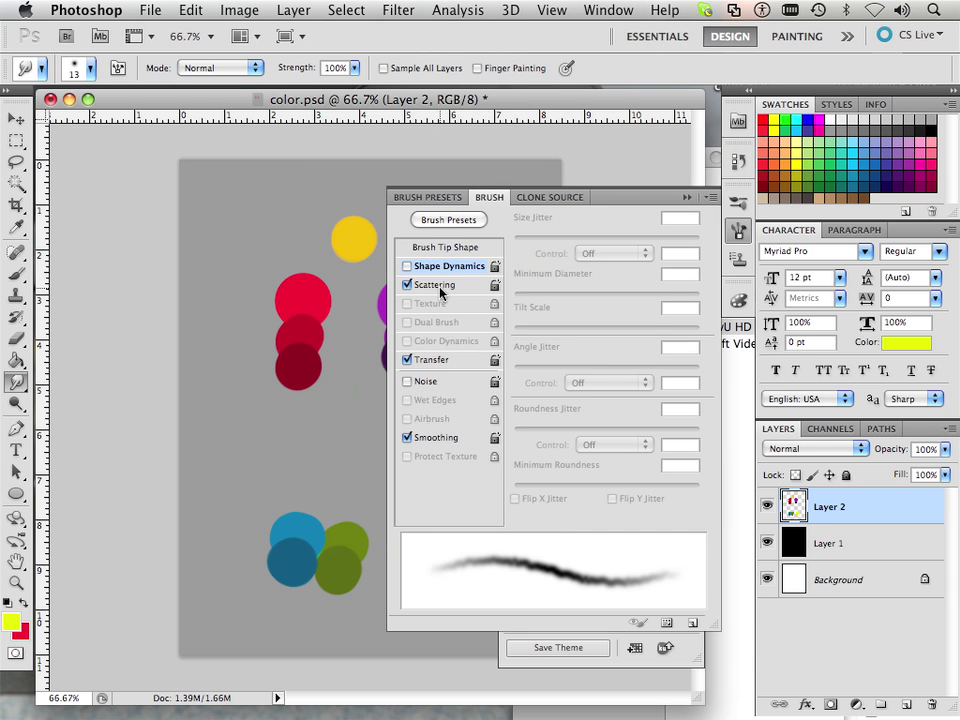
left_click(438, 286)
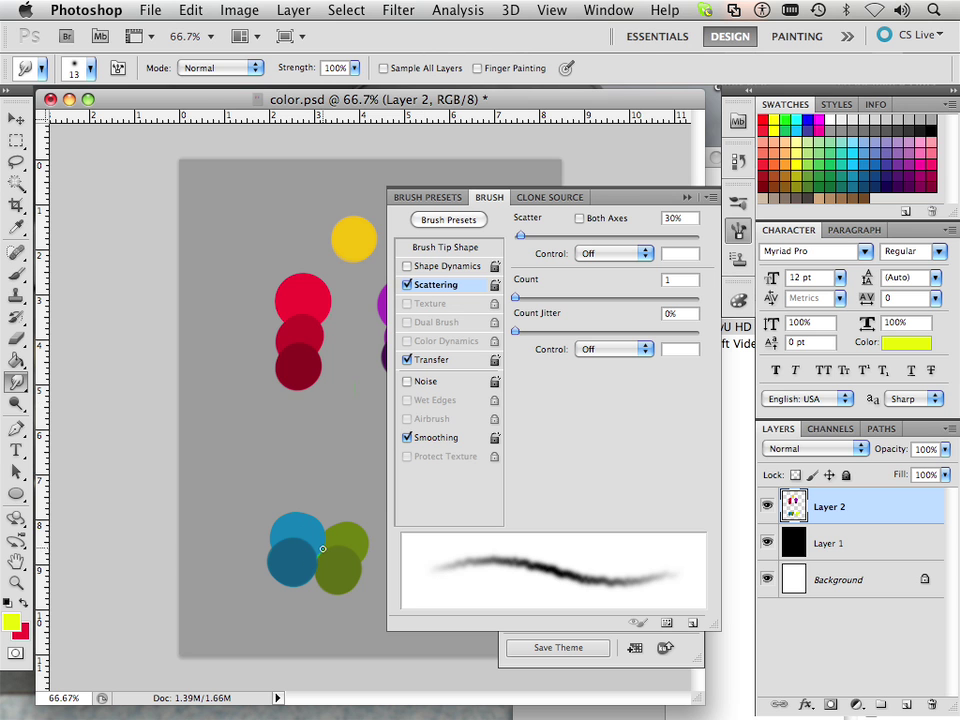
key("bracketright")
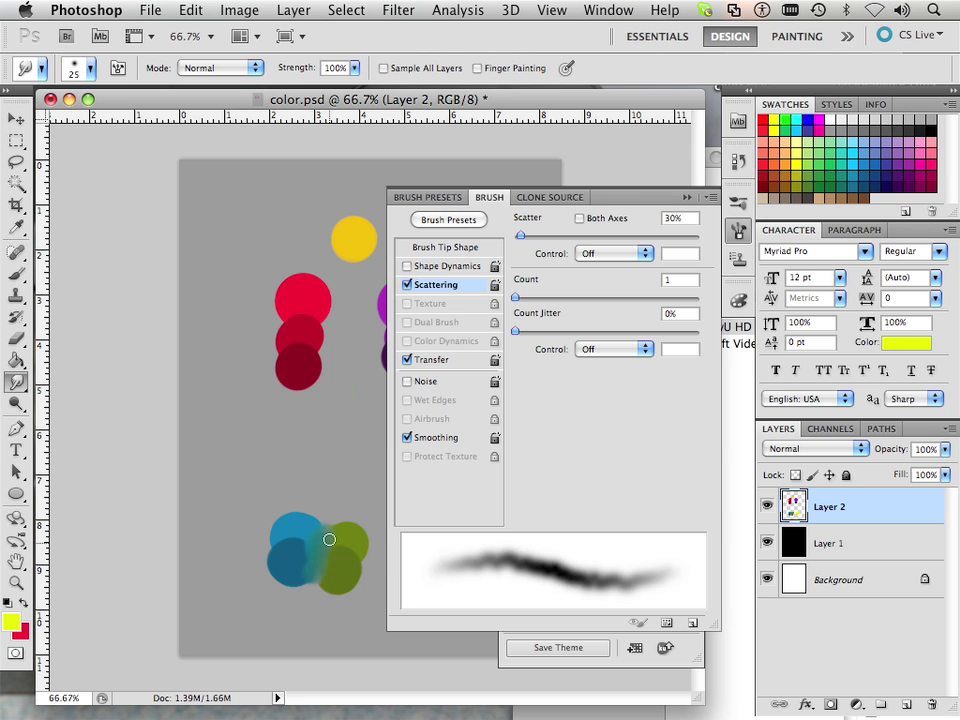
key("bracketright")
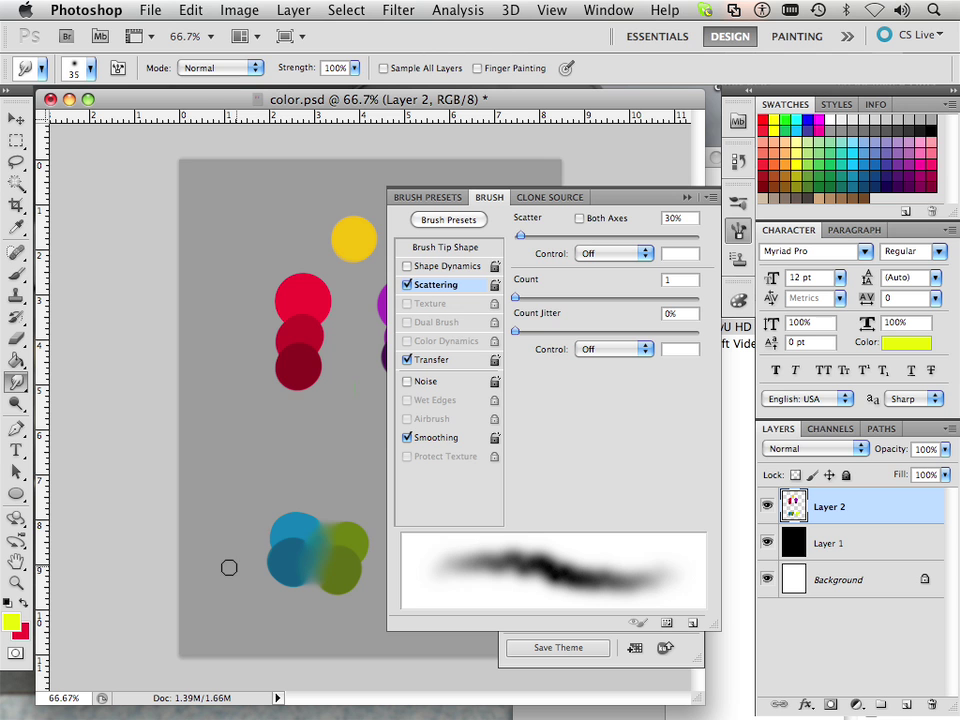
With the Brush, sample the blue-green blend and paint teal circles above and below it
key("b")
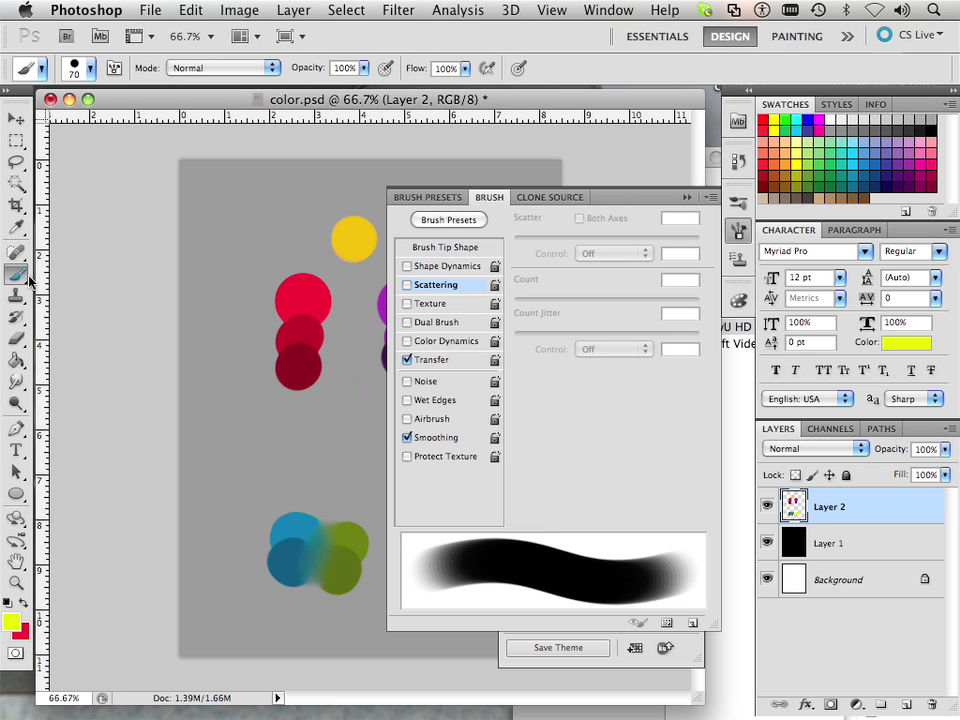
left_click(333, 528, "alt")
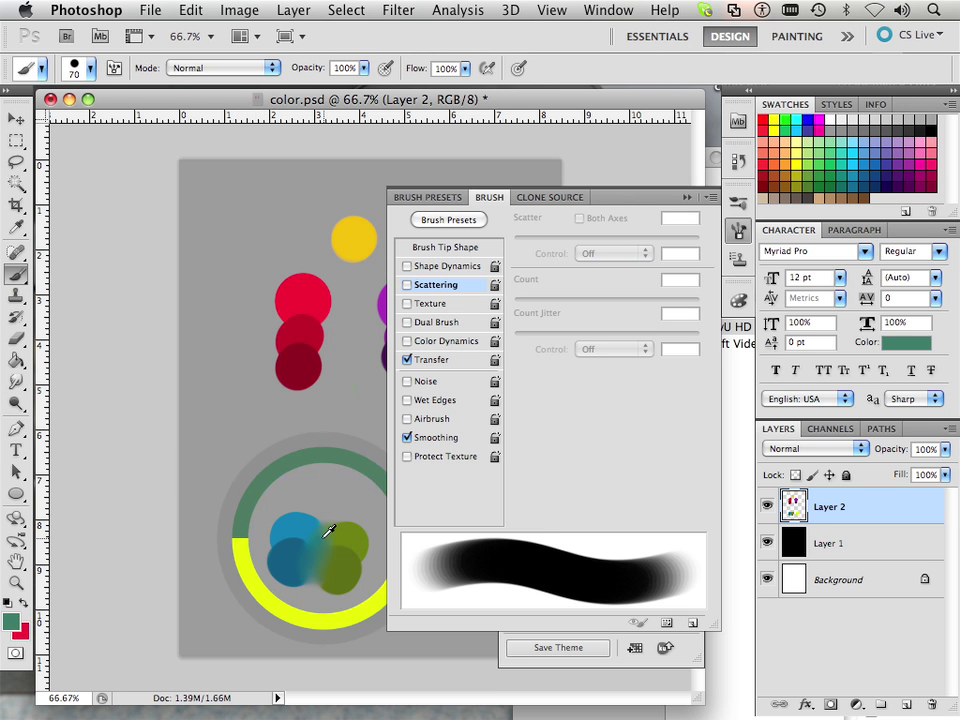
left_click(321, 486)
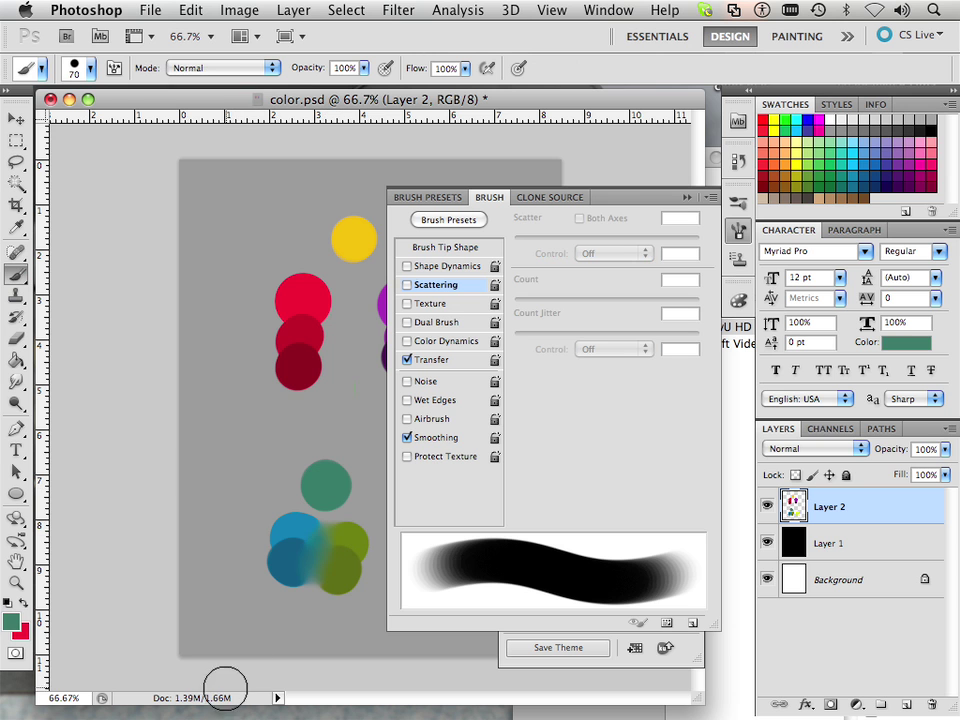
left_click(323, 537, "alt")
left_click(300, 618)
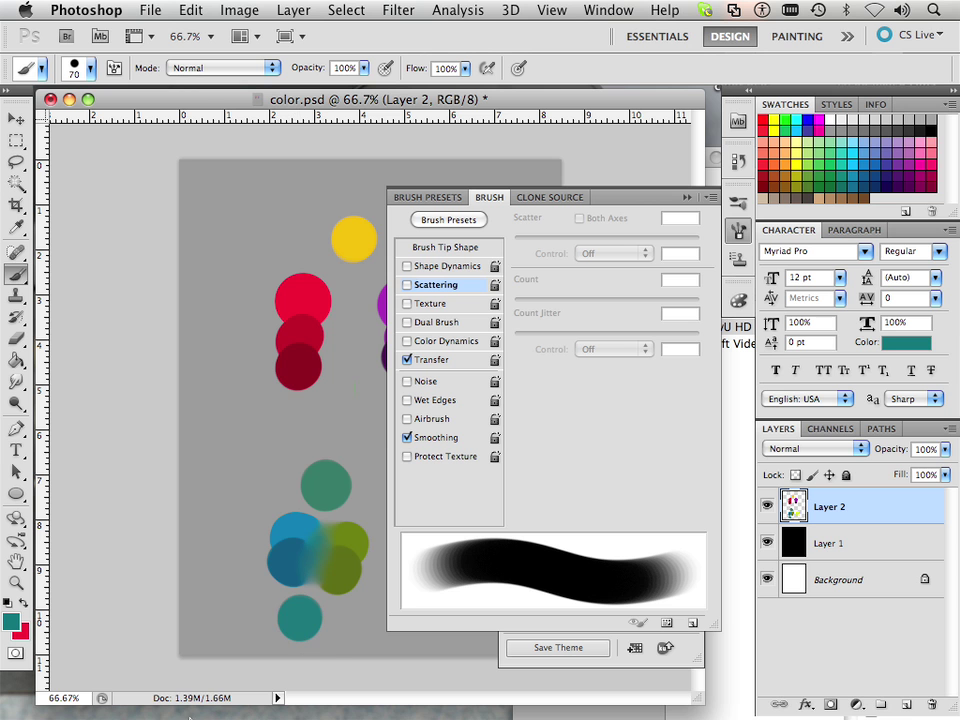